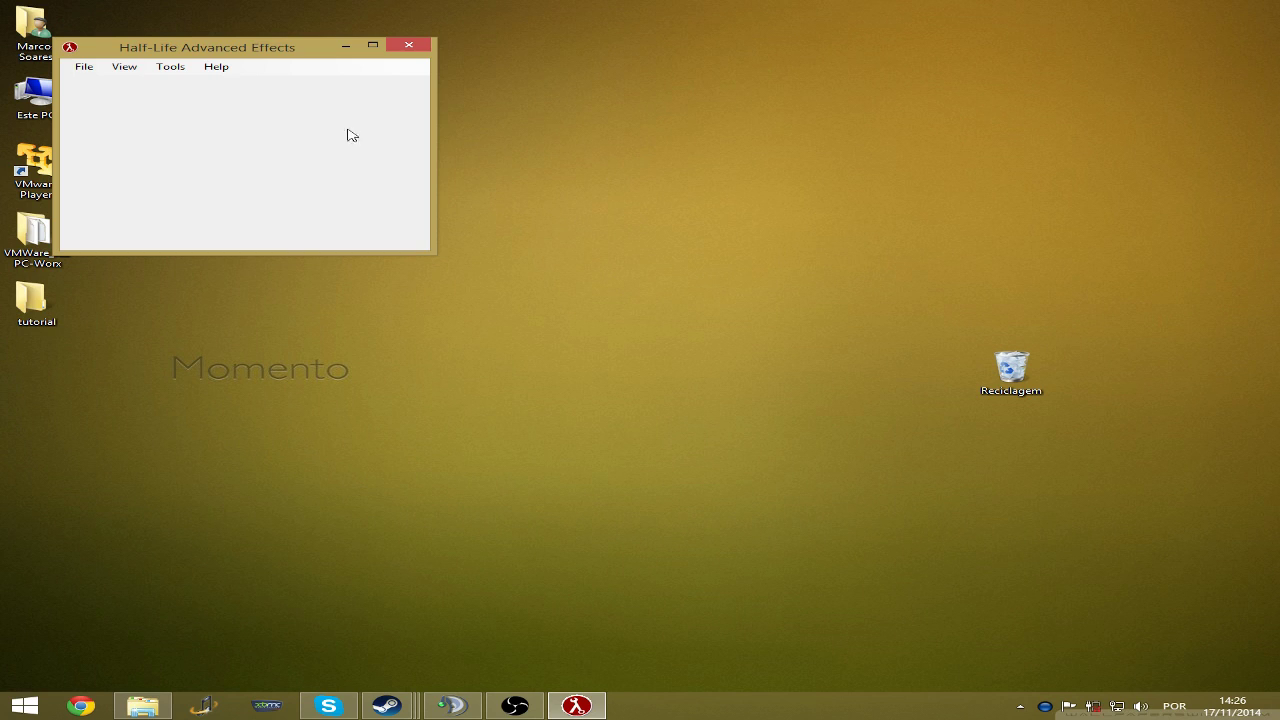
Launch CS:GO through HLAE's Custom Loader, keeping the default HookDLL, program path and command line
{"action": "left_click", "coordinate": [180, 70]}
{"action": "mouse_move", "coordinate": [210, 135]}
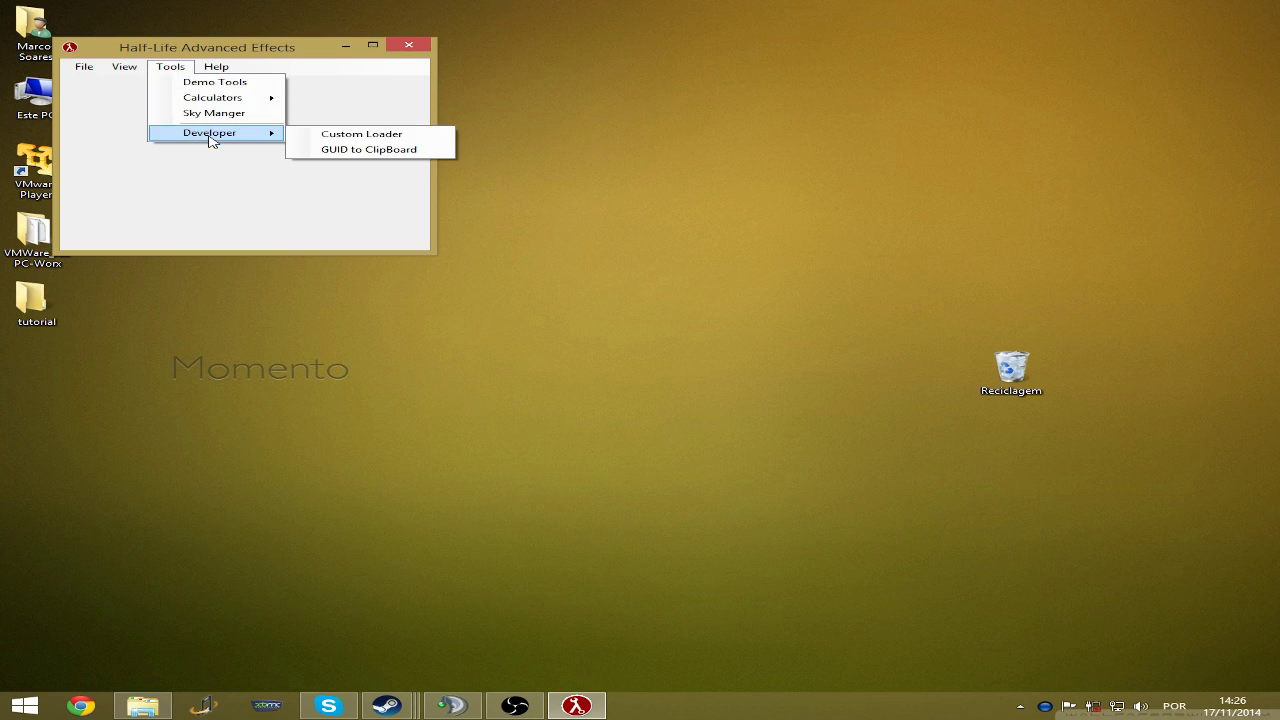
{"action": "left_click", "coordinate": [340, 136]}
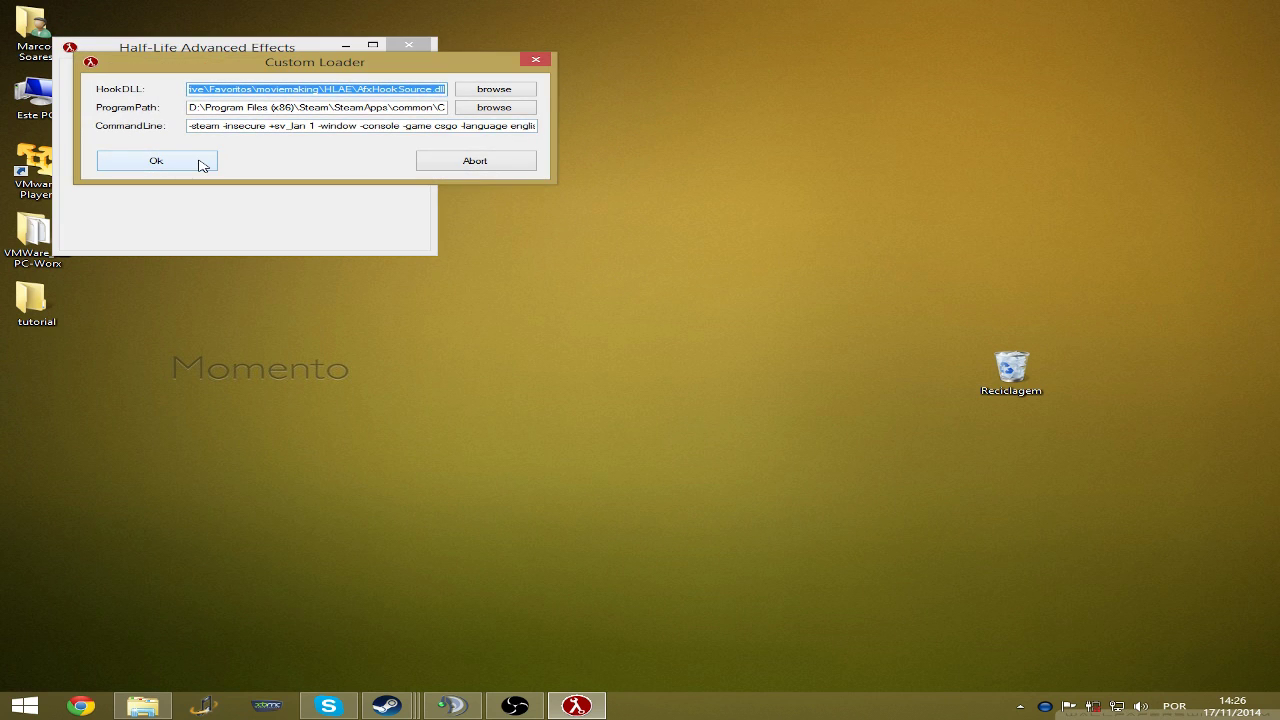
{"action": "left_click", "coordinate": [202, 165]}
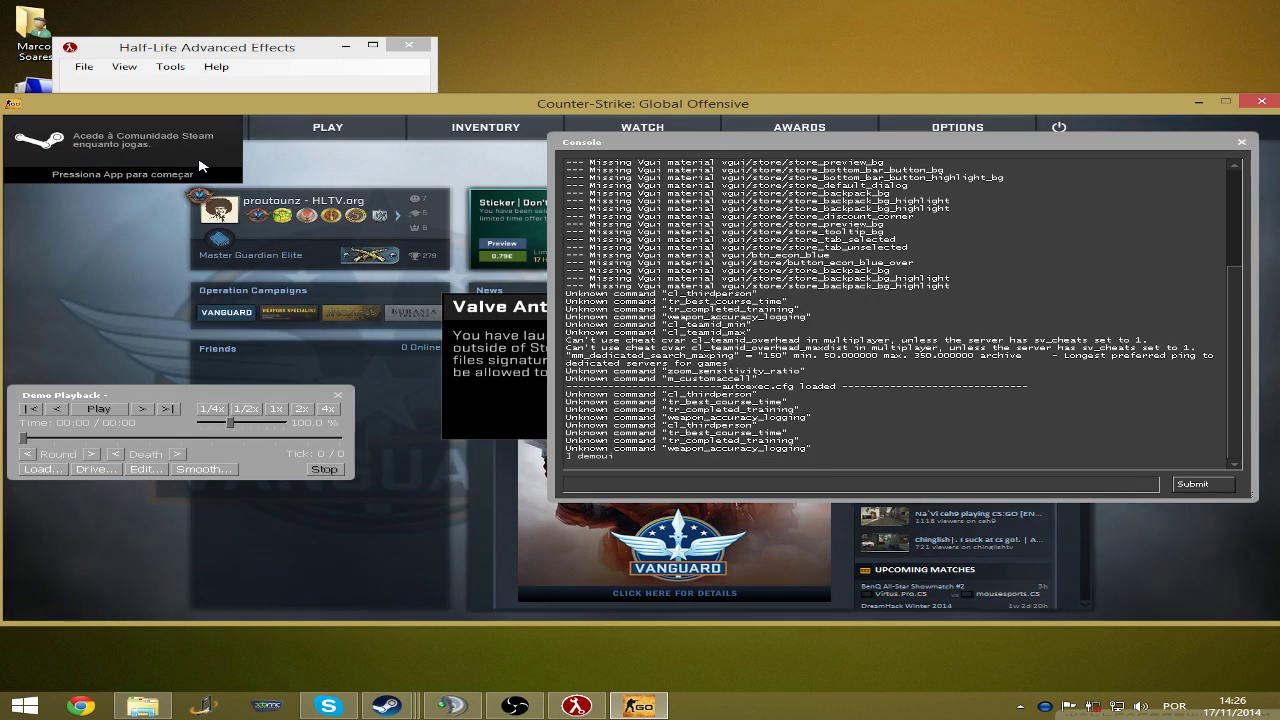
Load the demo brg_15_4_4hs_dgl.dem and skip past warmup to Round 1/30
{"action": "left_click", "coordinate": [101, 468]}
{"action": "scroll", "coordinate": [457, 420], "scroll_direction": "down", "scroll_amount": 5}
{"action": "double_click", "coordinate": [457, 443]}
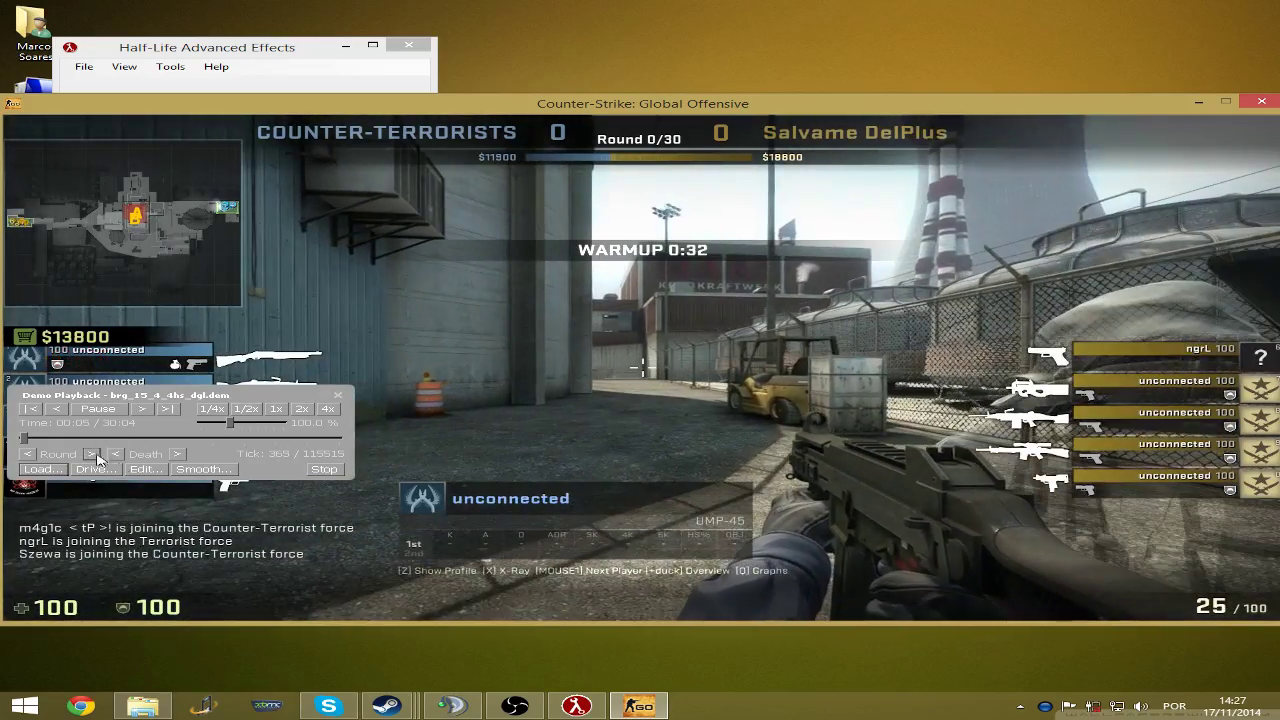
{"action": "left_click", "coordinate": [92, 454]}
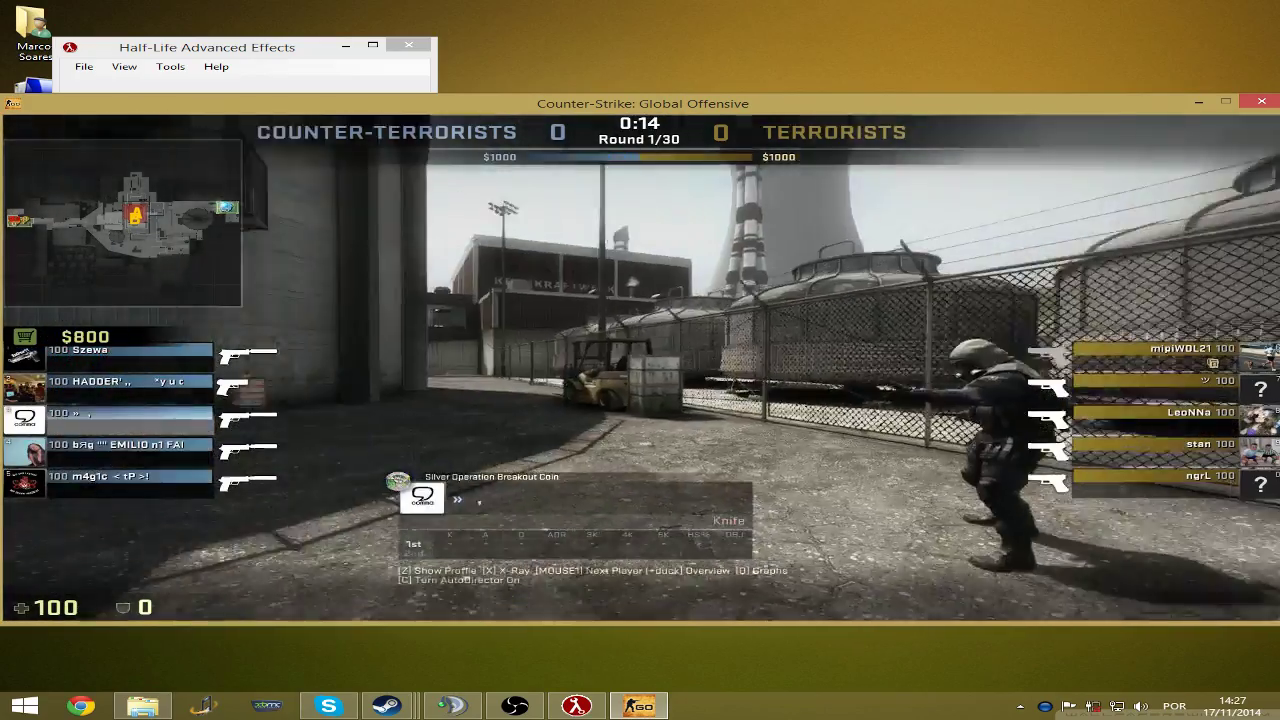
Run mirv_deathmsg in the developer console to show its usage
{"action": "key", "text": "grave"}
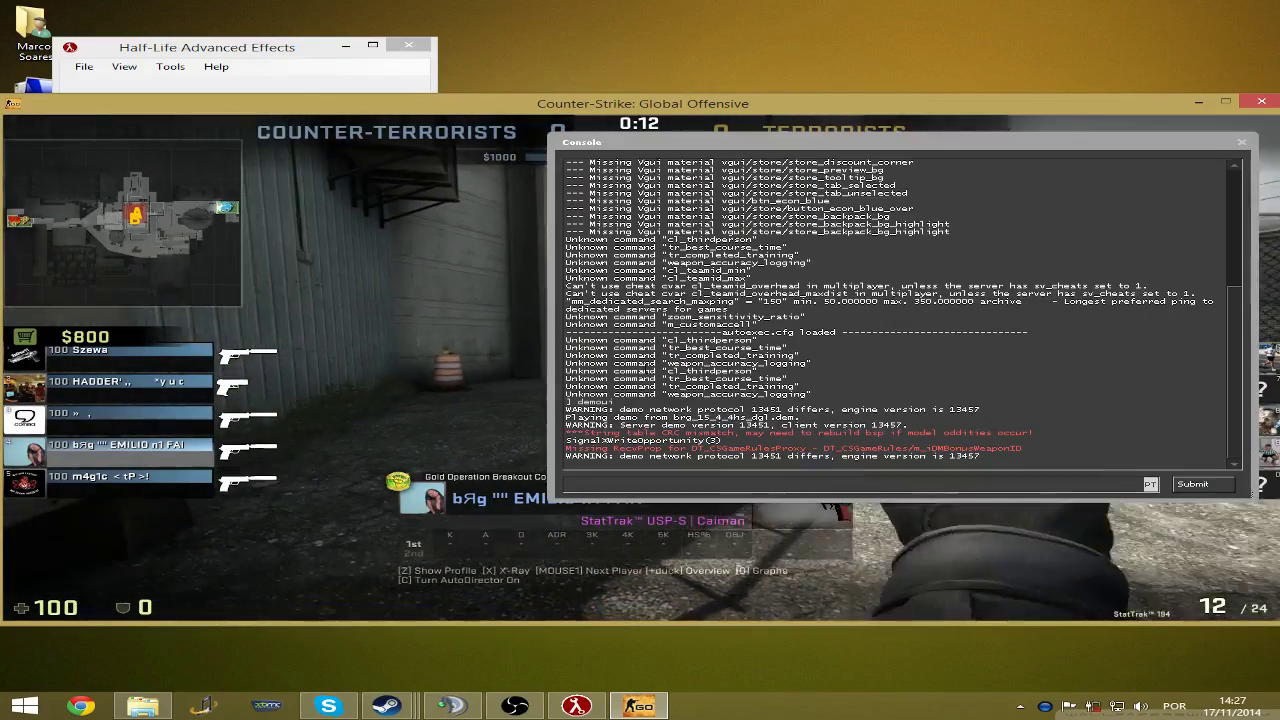
{"action": "type", "text": "mirv_"}
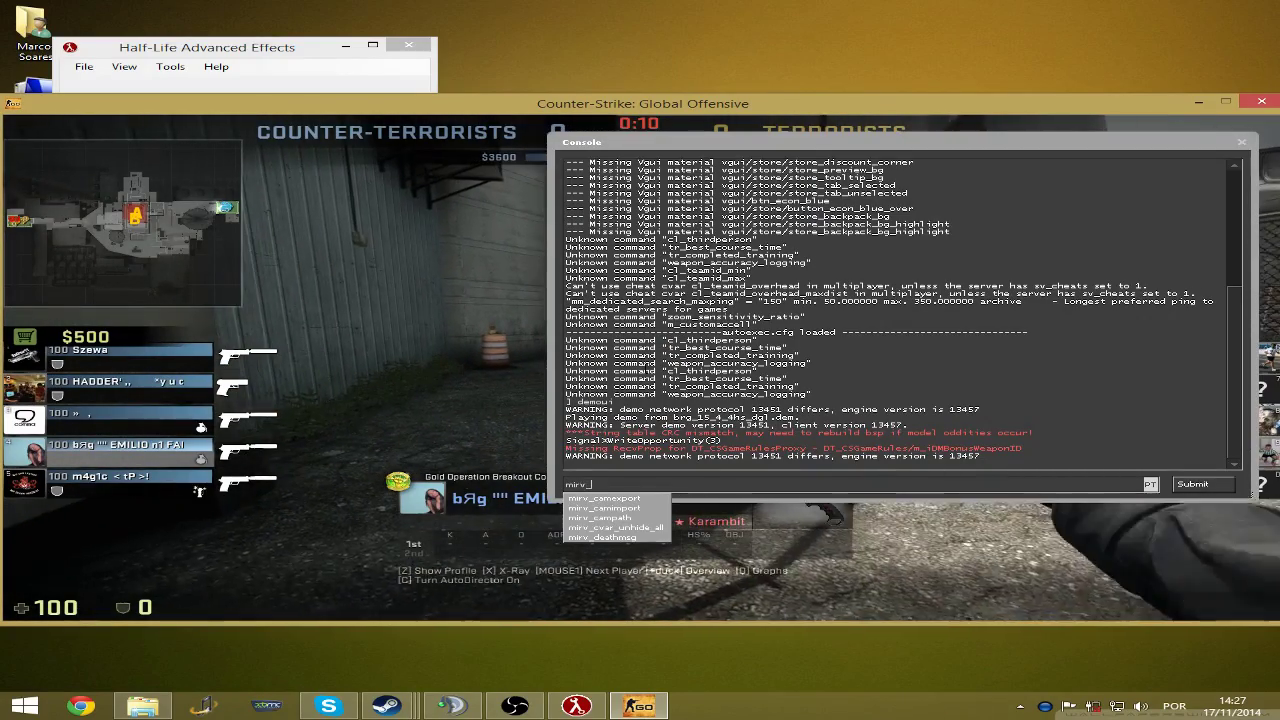
{"action": "type", "text": "deathmsg"}
{"action": "key", "text": "Return"}
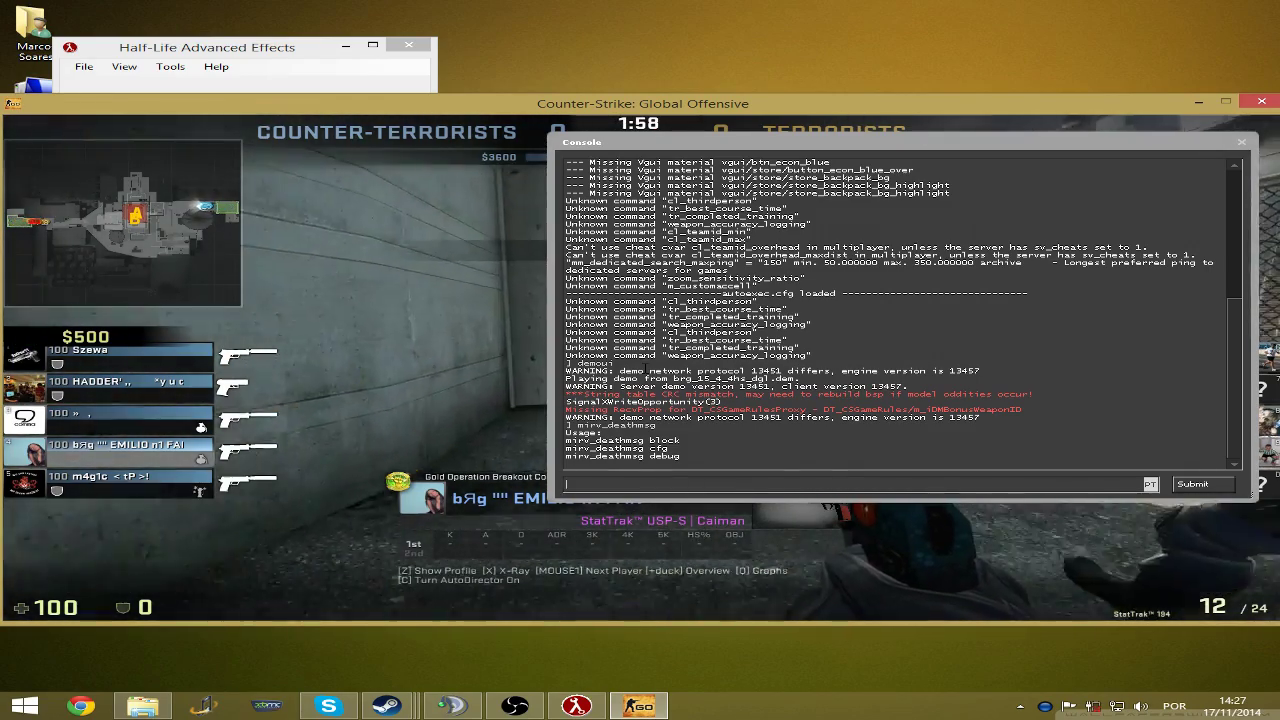
Enable mirv_deathmsg debug 1 to log killfeed player ids, then close the console
{"action": "key", "text": "Up"}
{"action": "type", "text": "d"}
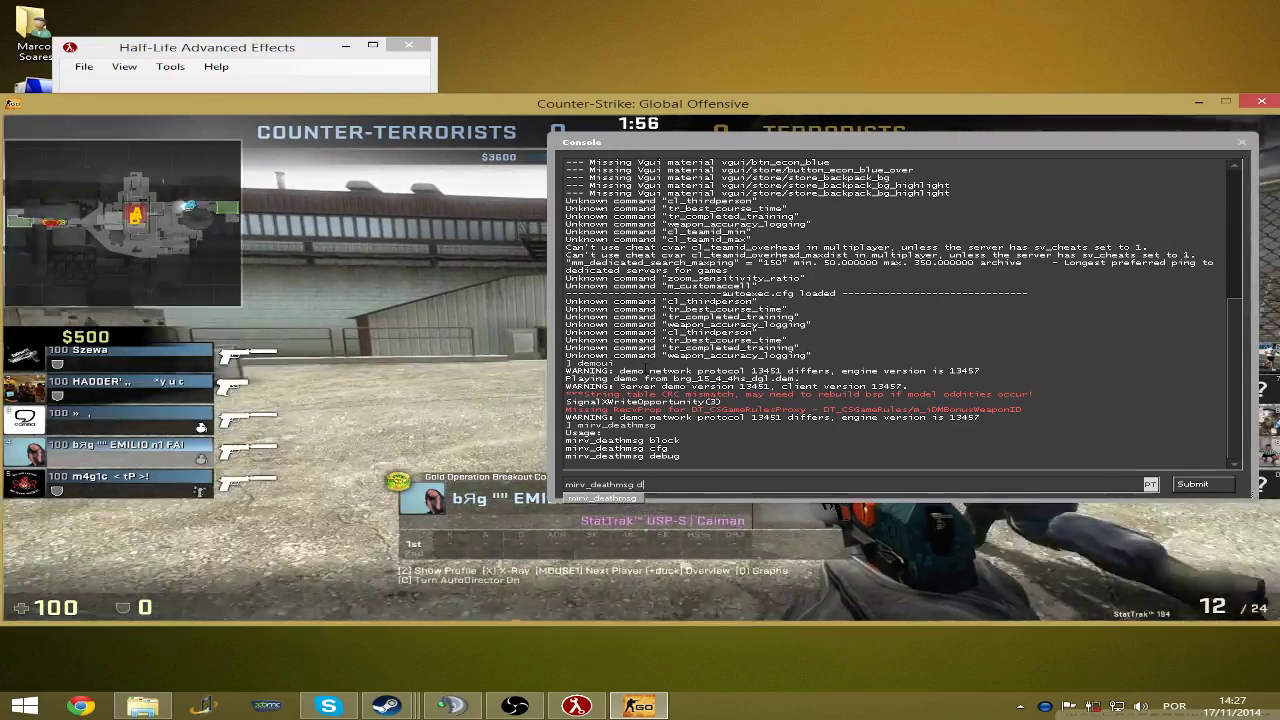
{"action": "type", "text": "ebug 1"}
{"action": "key", "text": "Return"}
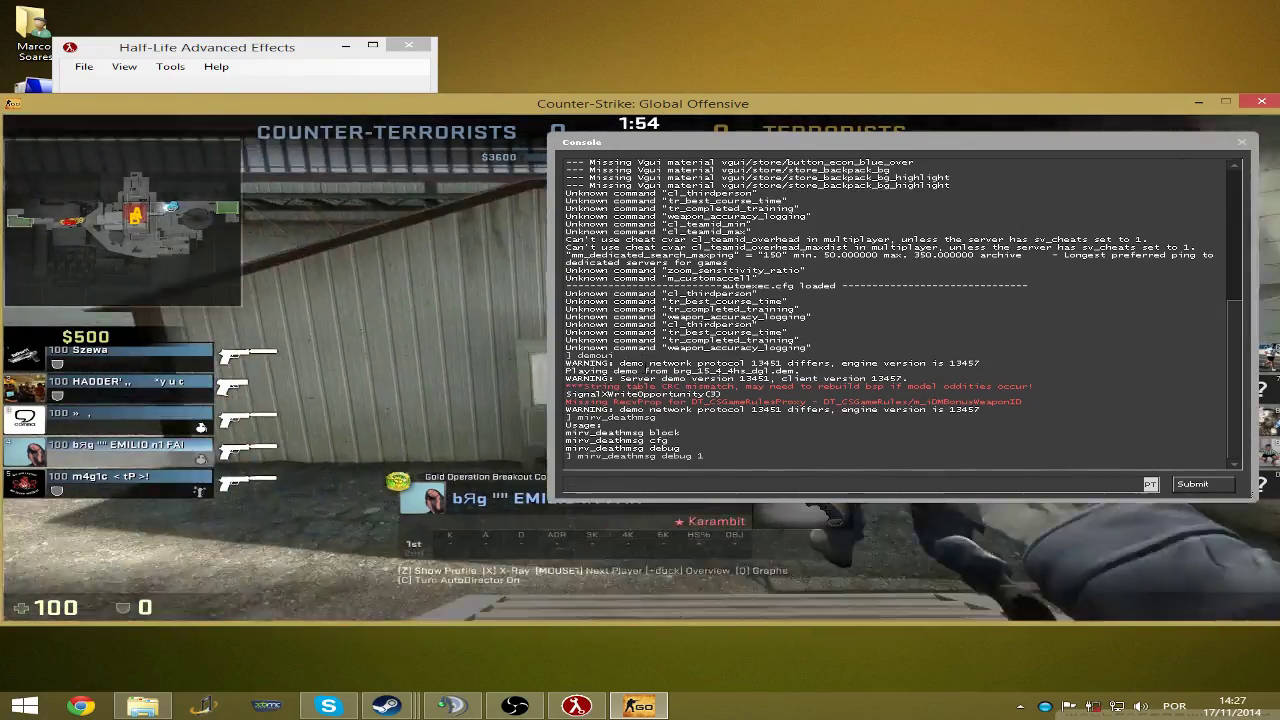
{"action": "key", "text": "grave"}
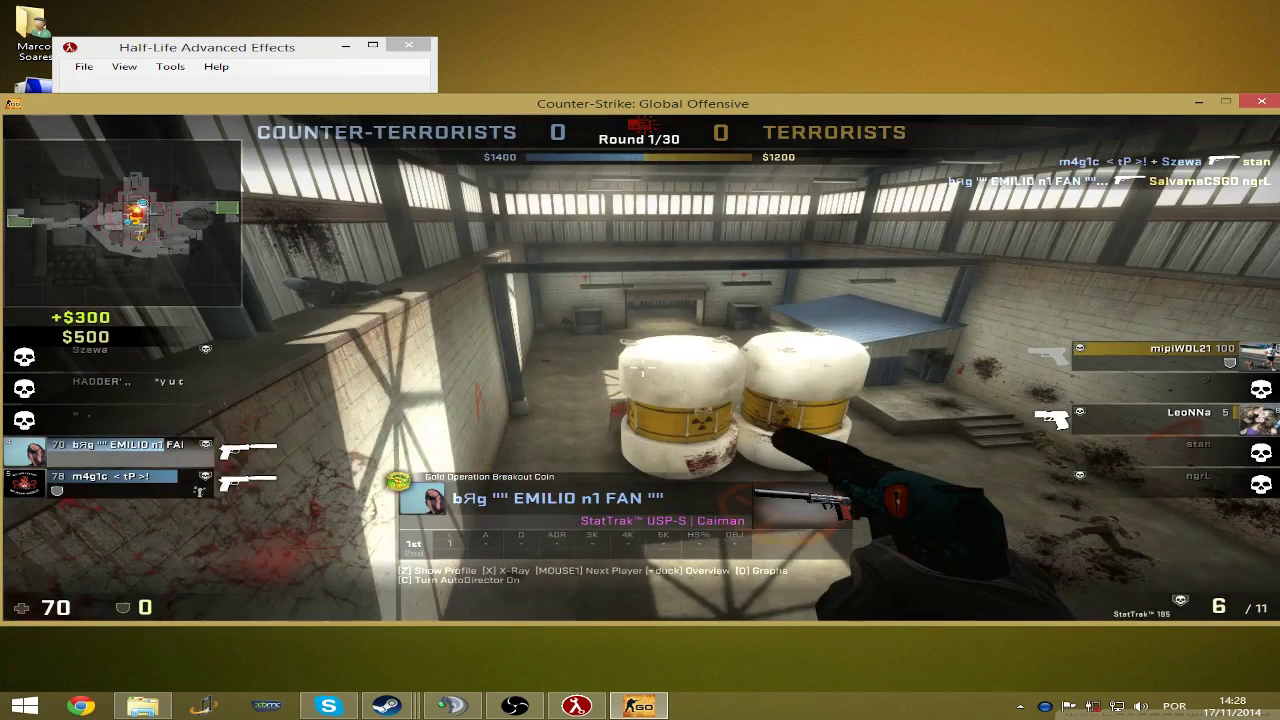
Move the console to the middle of the screen and run mirv_deathmsg block to show its usage
{"action": "key", "text": "grave"}
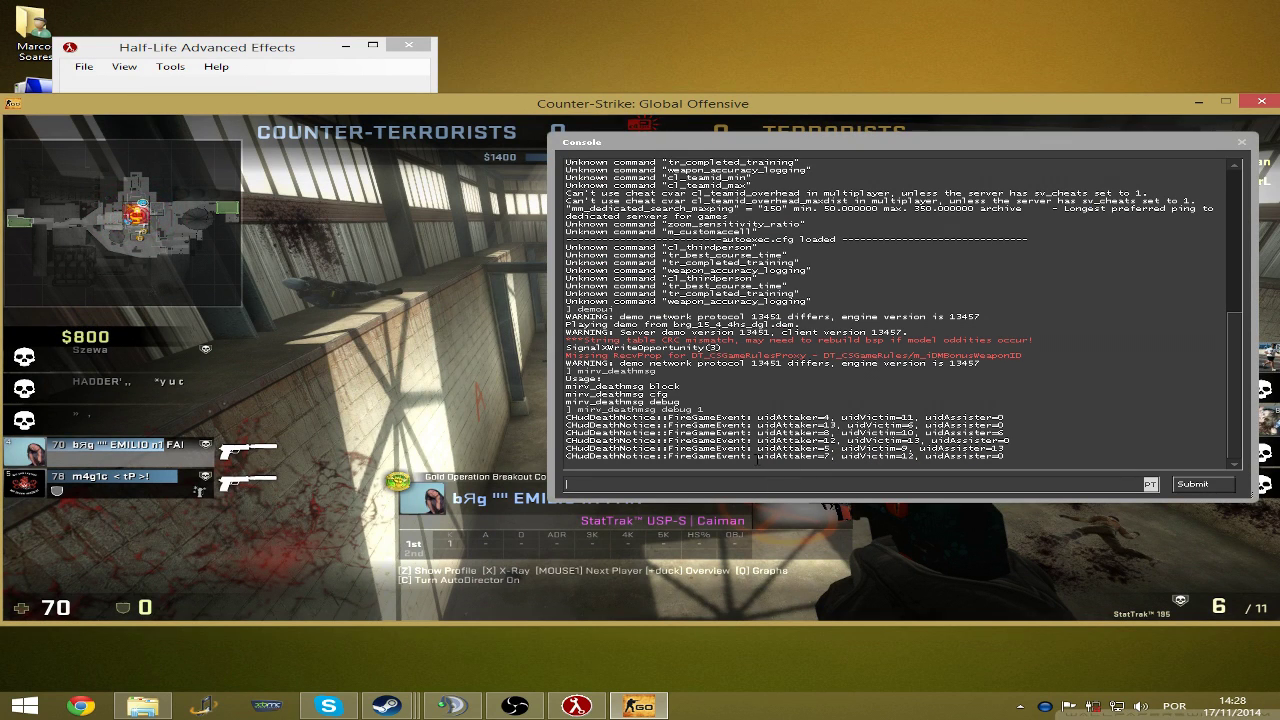
{"action": "left_click_drag", "start_coordinate": [758, 458], "coordinate": [832, 457]}
{"action": "left_click", "coordinate": [832, 456]}
{"action": "left_click_drag", "start_coordinate": [1035, 142], "coordinate": [846, 241]}
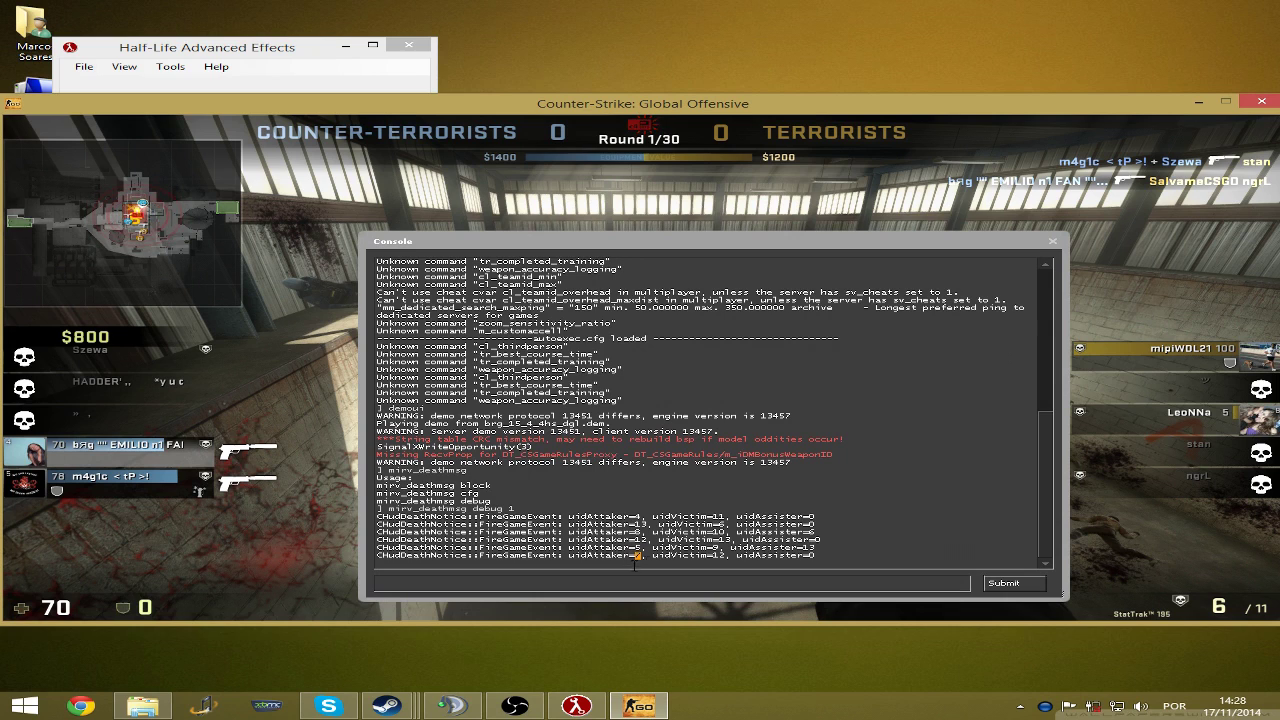
{"action": "left_click", "coordinate": [622, 579]}
{"action": "type", "text": "mirv_deathmsg block"}
{"action": "key", "text": "Return"}
Block killfeed notices from every attacker except uid 7 with mirv_deathmsg block !7 *
{"action": "type", "text": "mirv_deaq"}
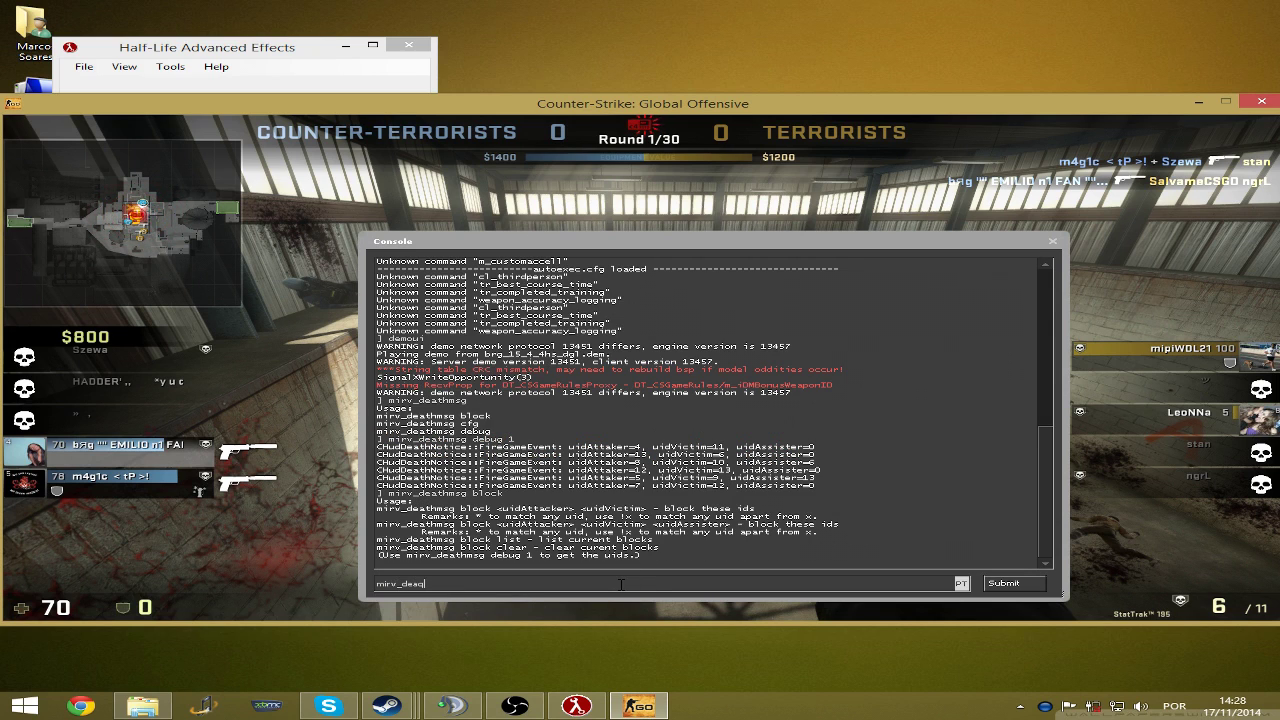
{"action": "key", "text": "BackSpace"}
{"action": "key", "text": "Tab"}
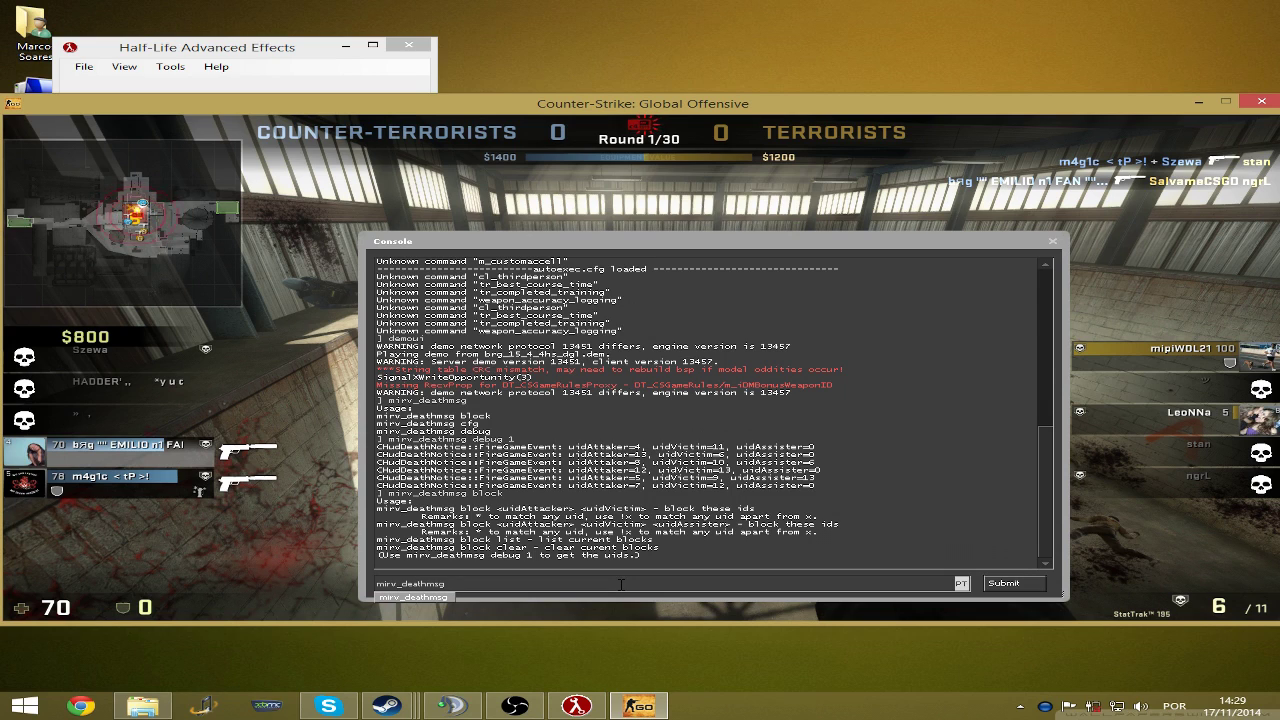
{"action": "type", "text": "block !7 *"}
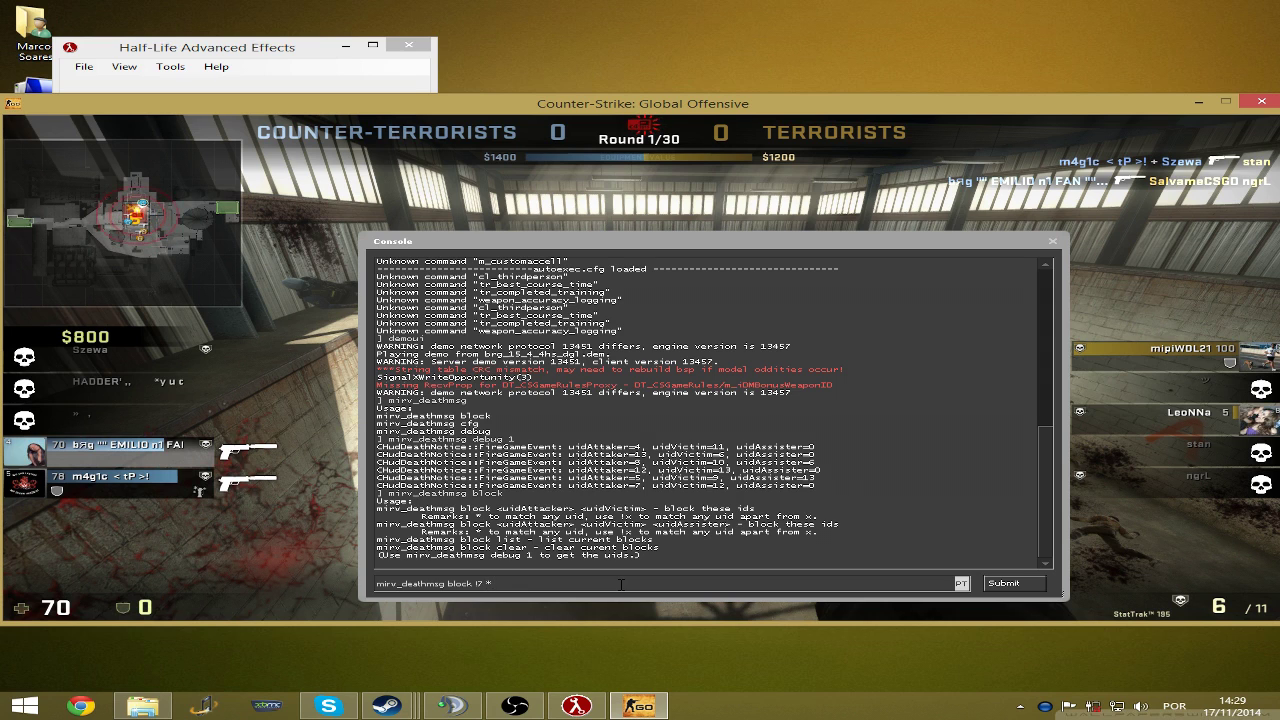
{"action": "key", "text": "Return"}
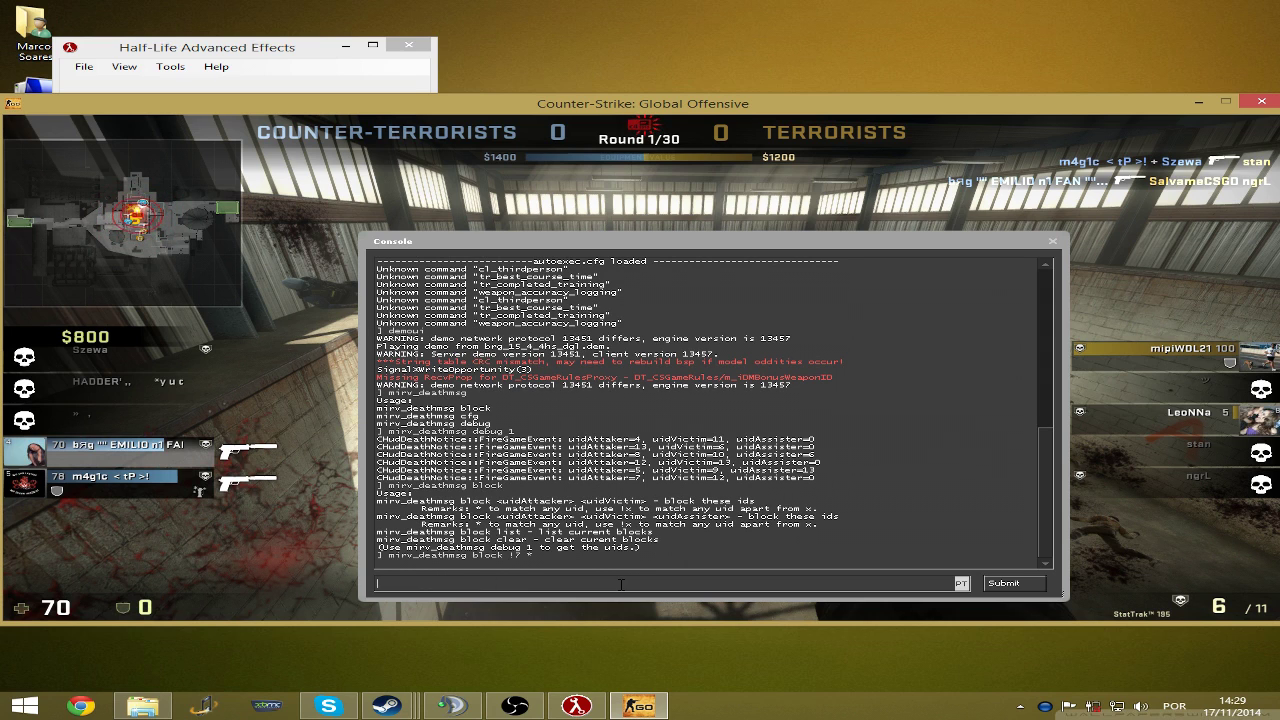
{"action": "key", "text": "grave"}
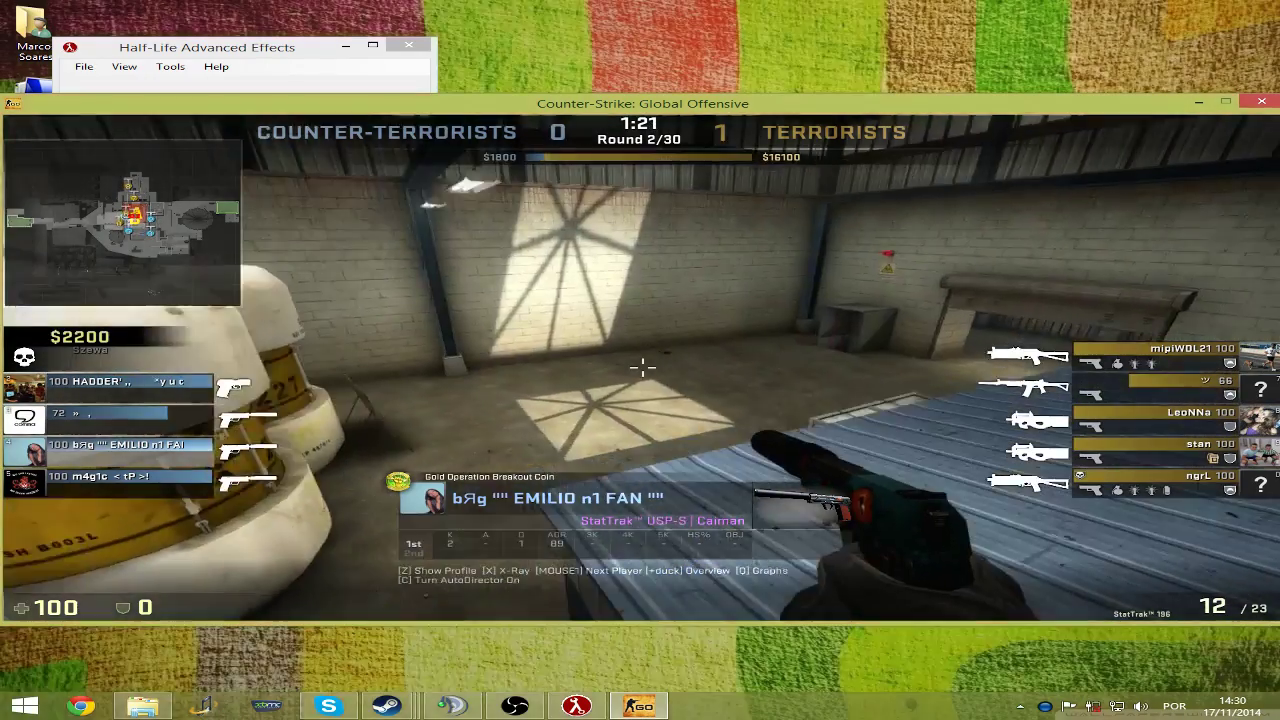
Move the Demo Playback panel lower and right, hide it, and reopen the console
{"action": "key", "text": "shift+F2"}
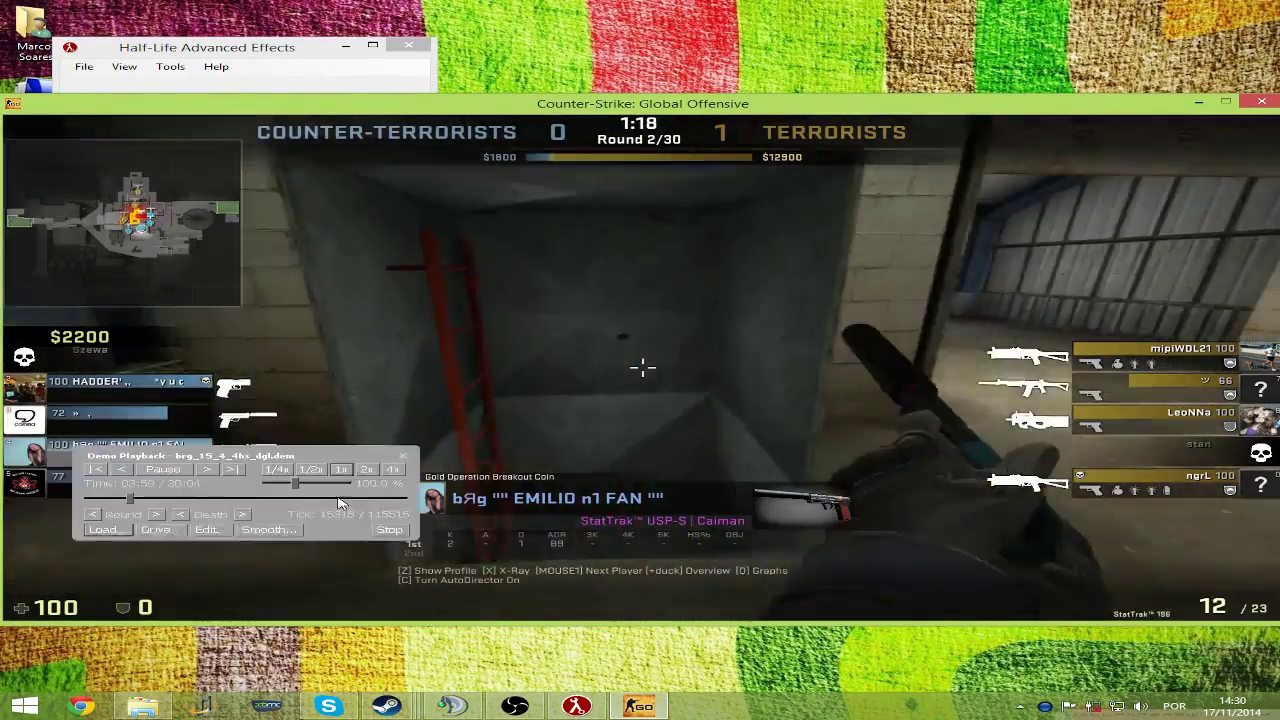
{"action": "left_click_drag", "start_coordinate": [340, 503], "coordinate": [400, 594]}
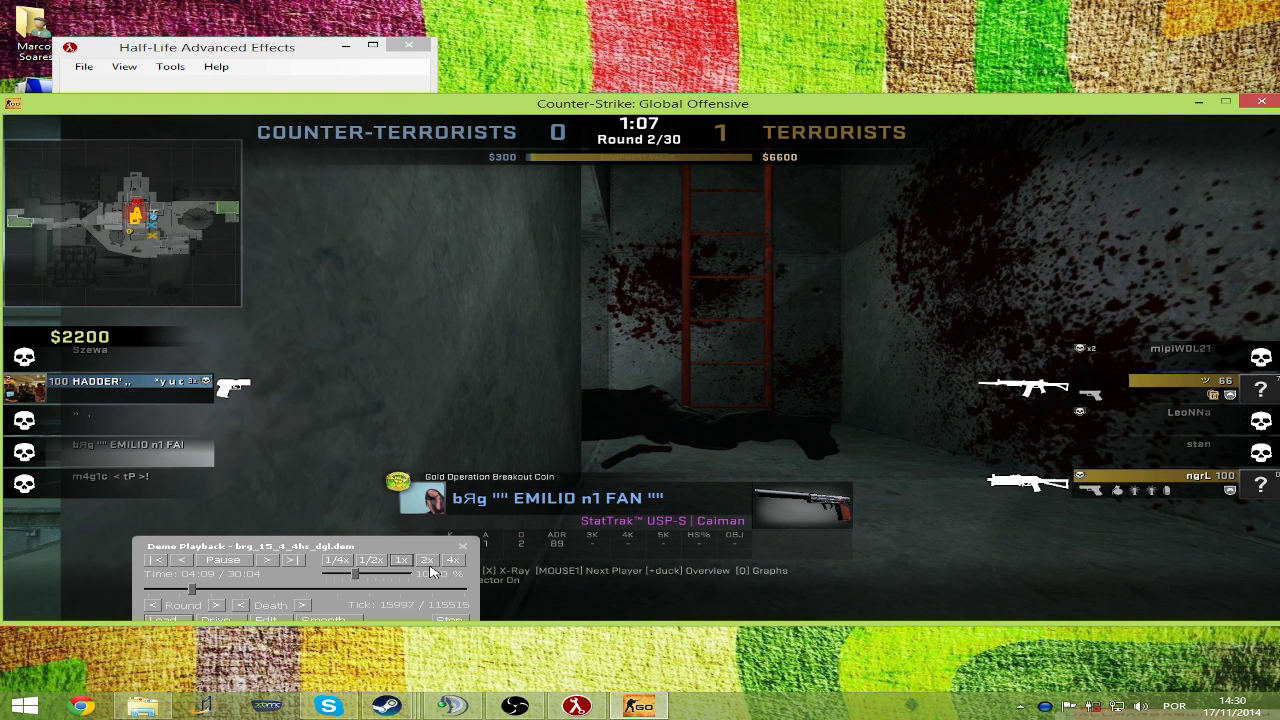
{"action": "key", "text": "shift+F2"}
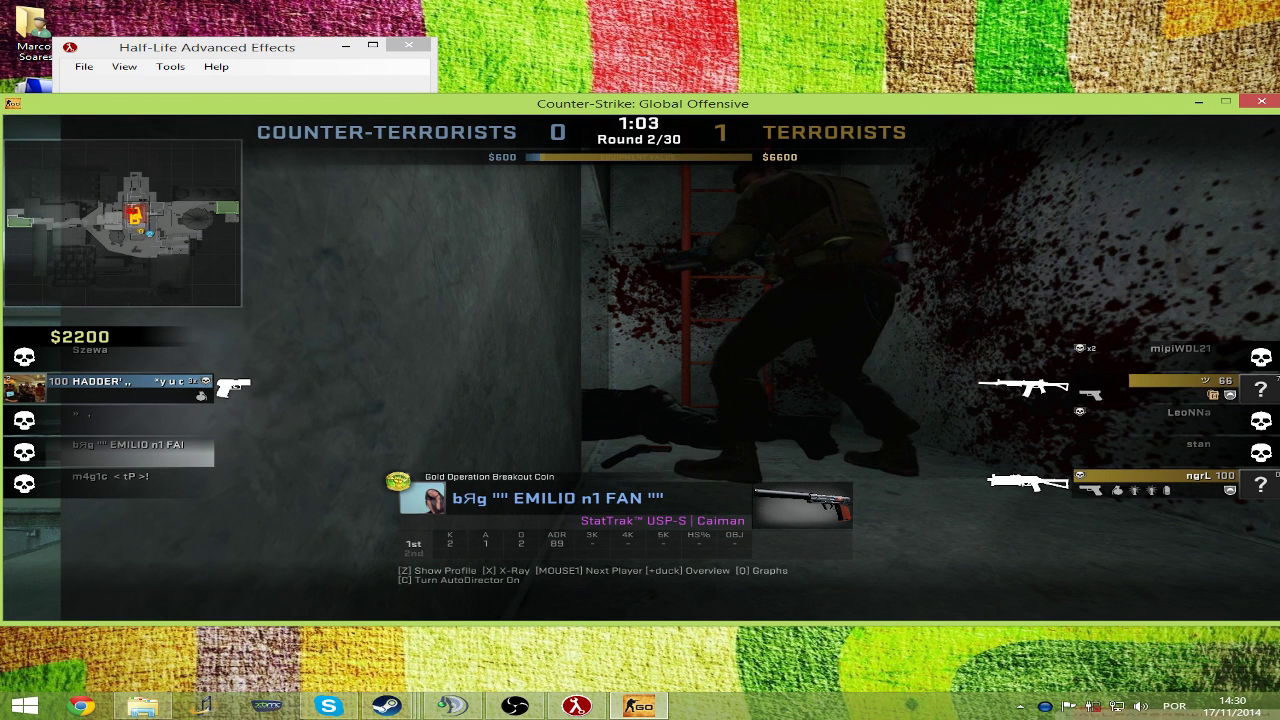
{"action": "key", "text": "grave"}
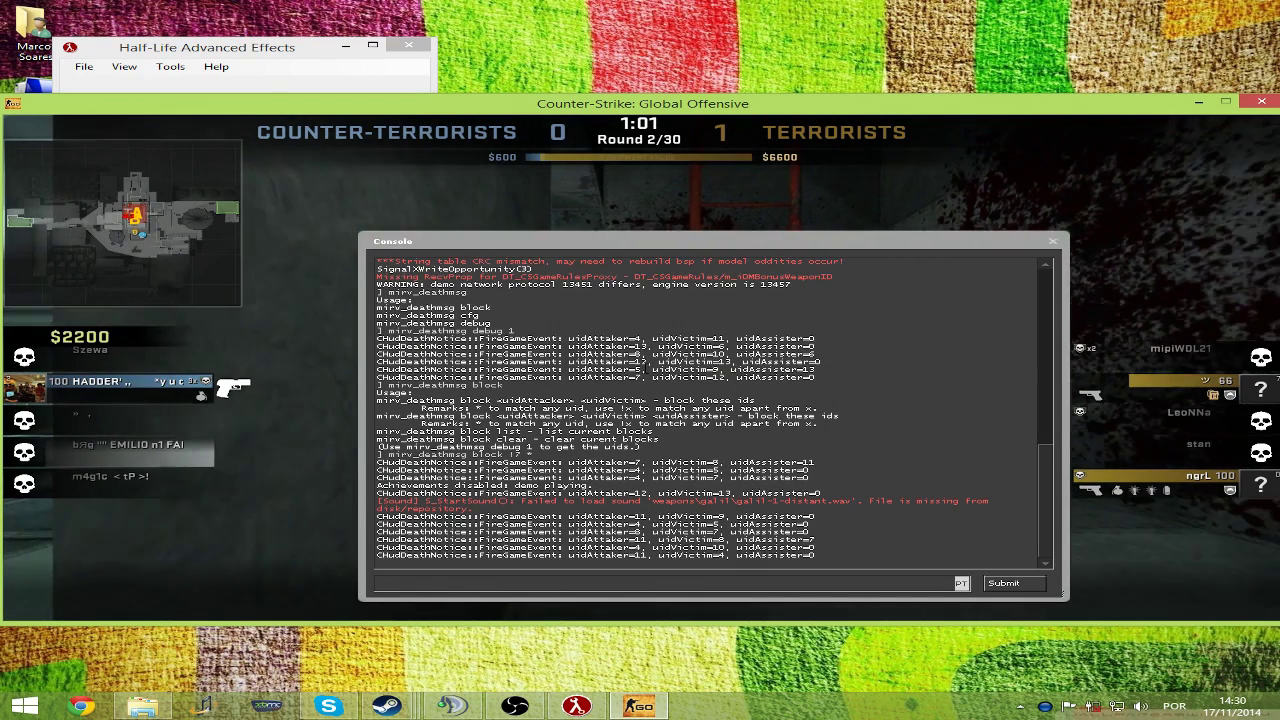
Display the mirv_deathmsg cfg settings and the current noticelifetime value
{"action": "type", "text": "mirv"}
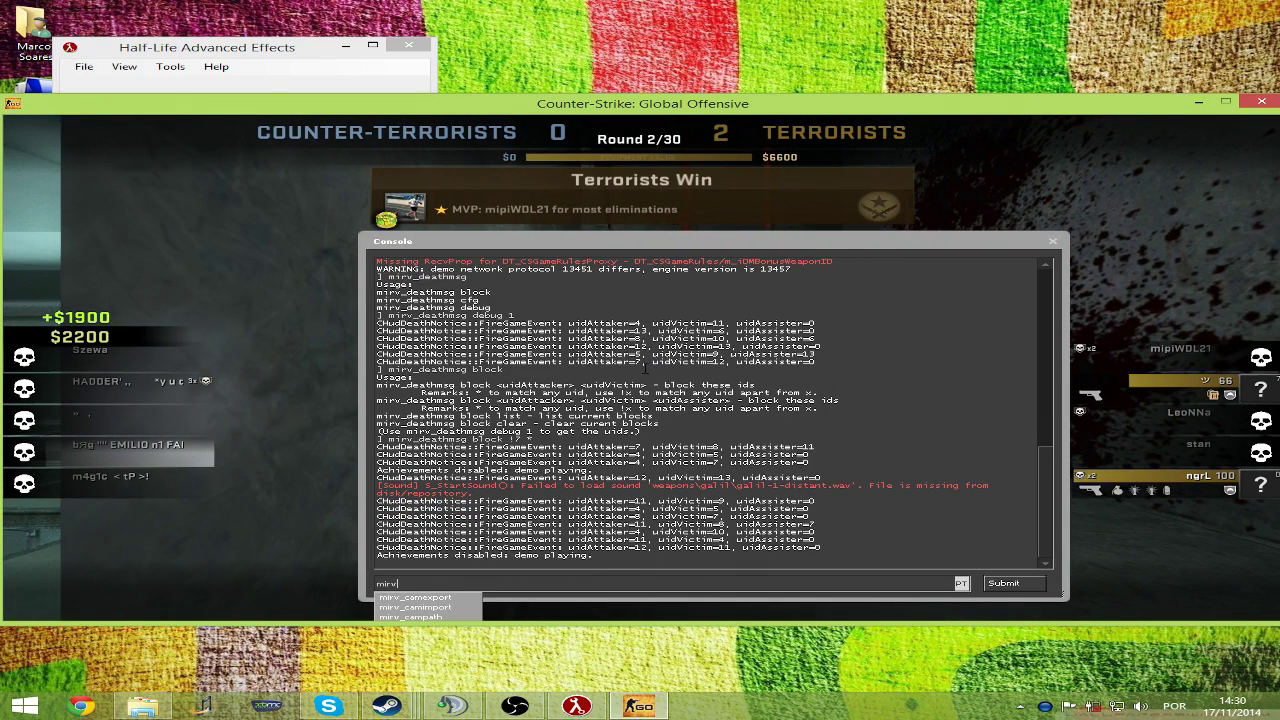
{"action": "type", "text": "_deathmsg "}
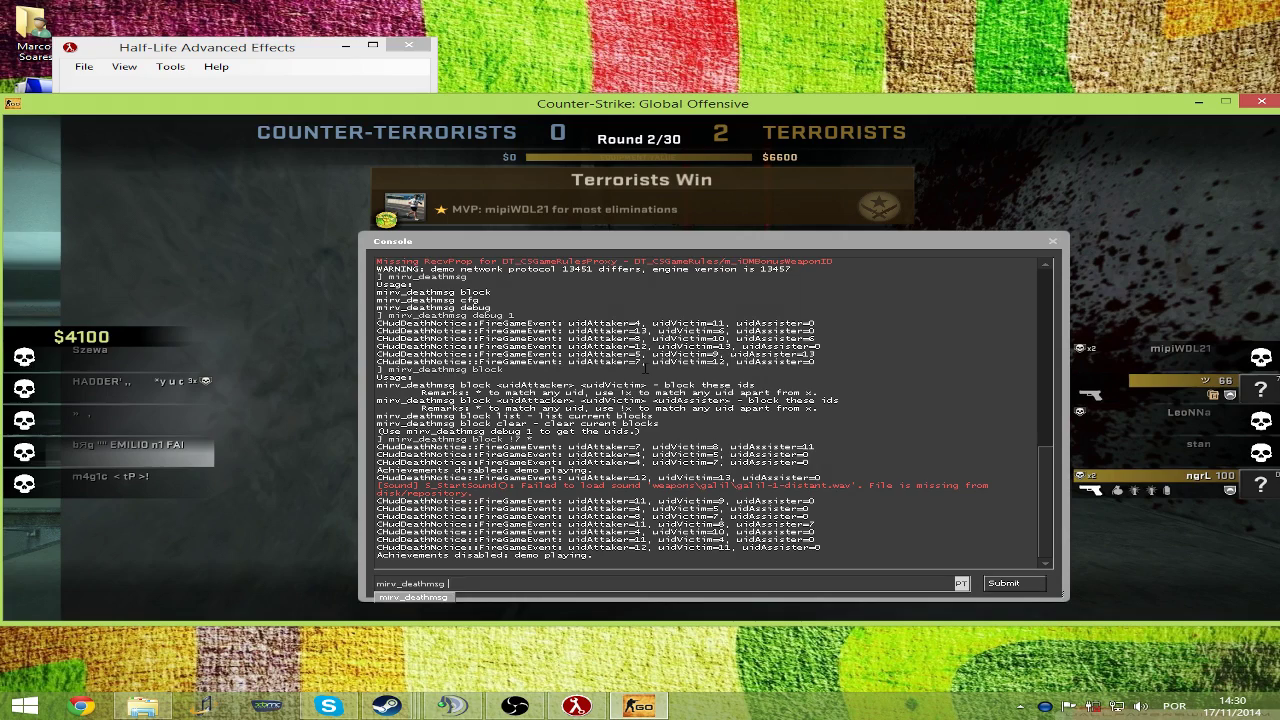
{"action": "type", "text": "cfg"}
{"action": "key", "text": "Return"}
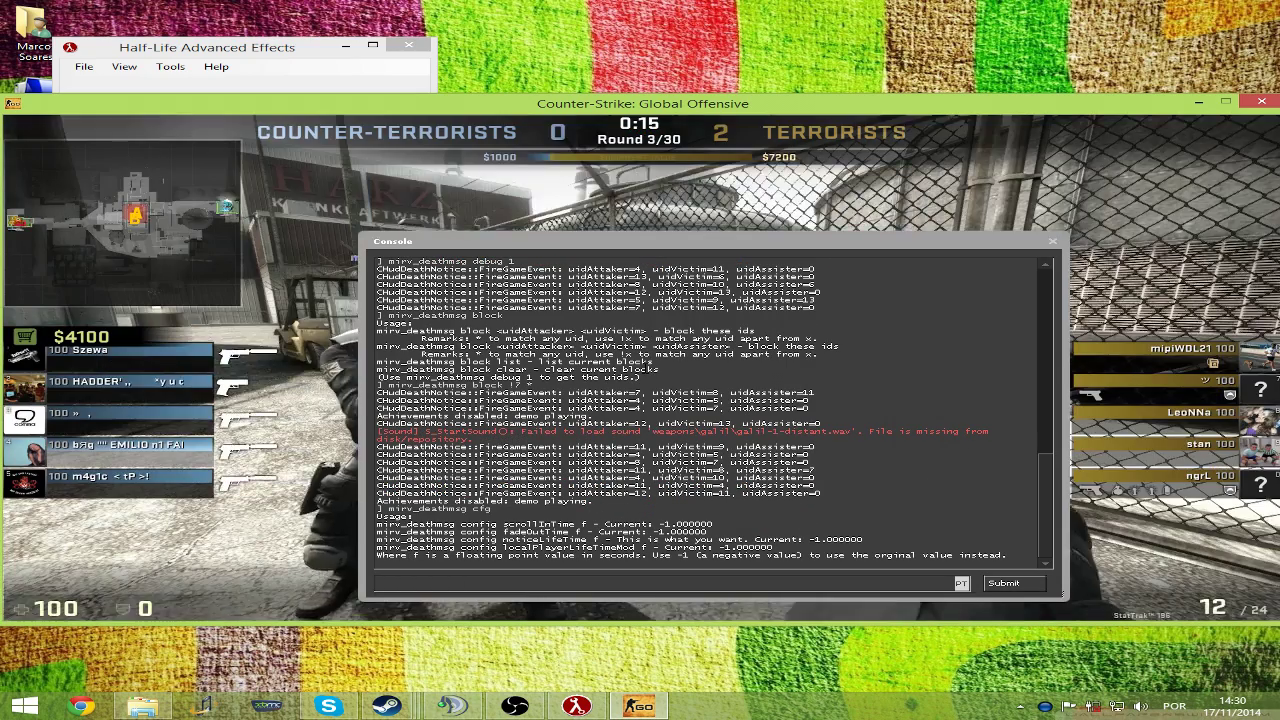
{"action": "key", "text": "Up"}
{"action": "type", "text": "noti"}
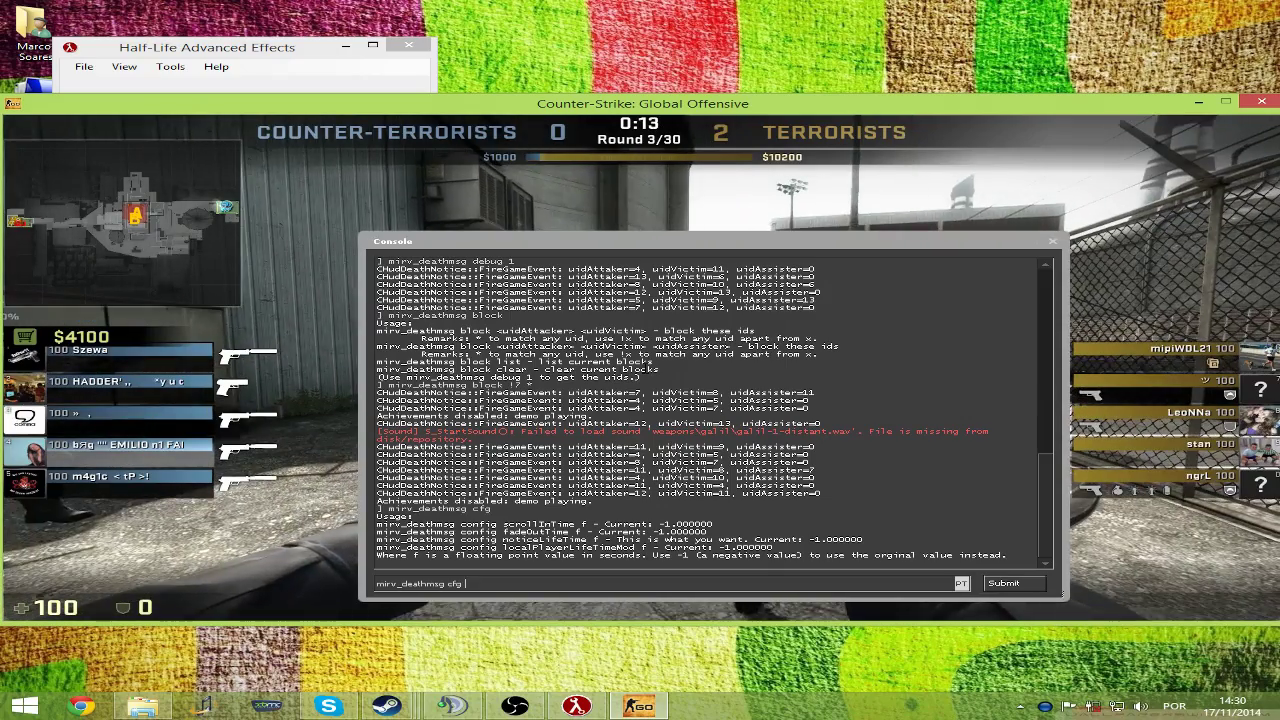
{"action": "type", "text": "celifetime"}
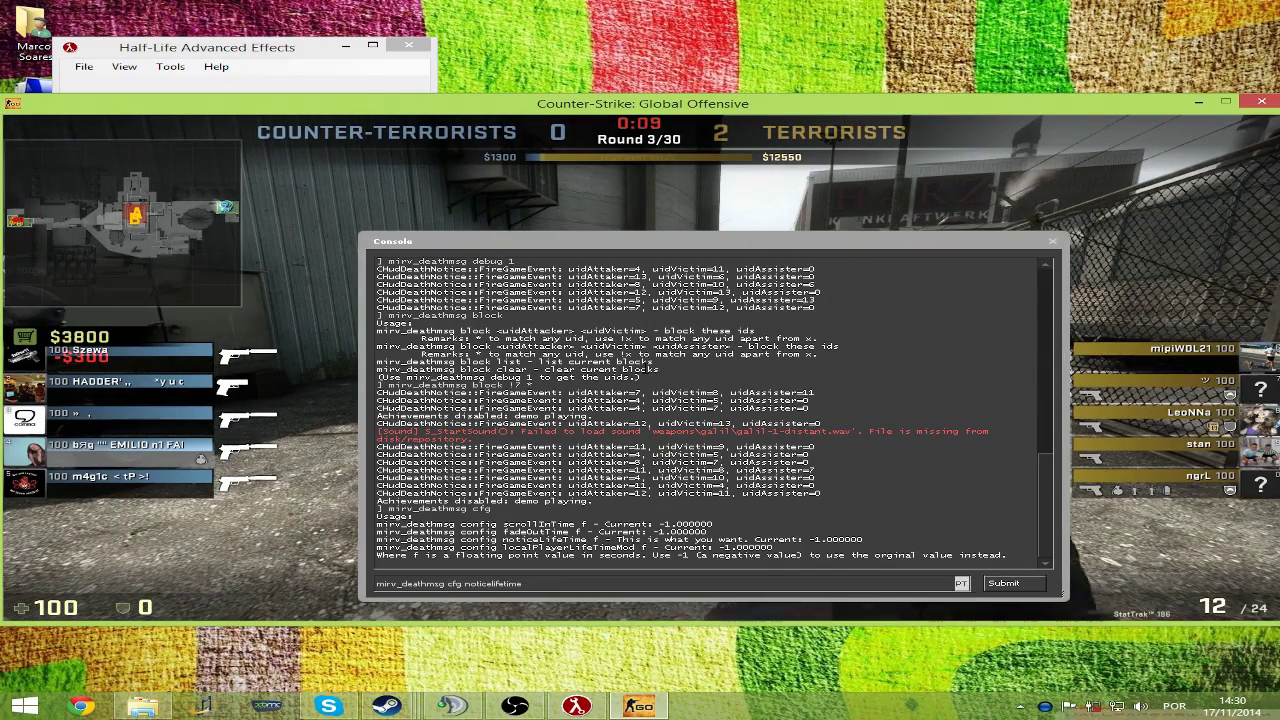
{"action": "key", "text": "Return"}
Set the killfeed notice lifetime to 99 with mirv_deathmsg cfg noticelifetime 99
{"action": "key", "text": "Up"}
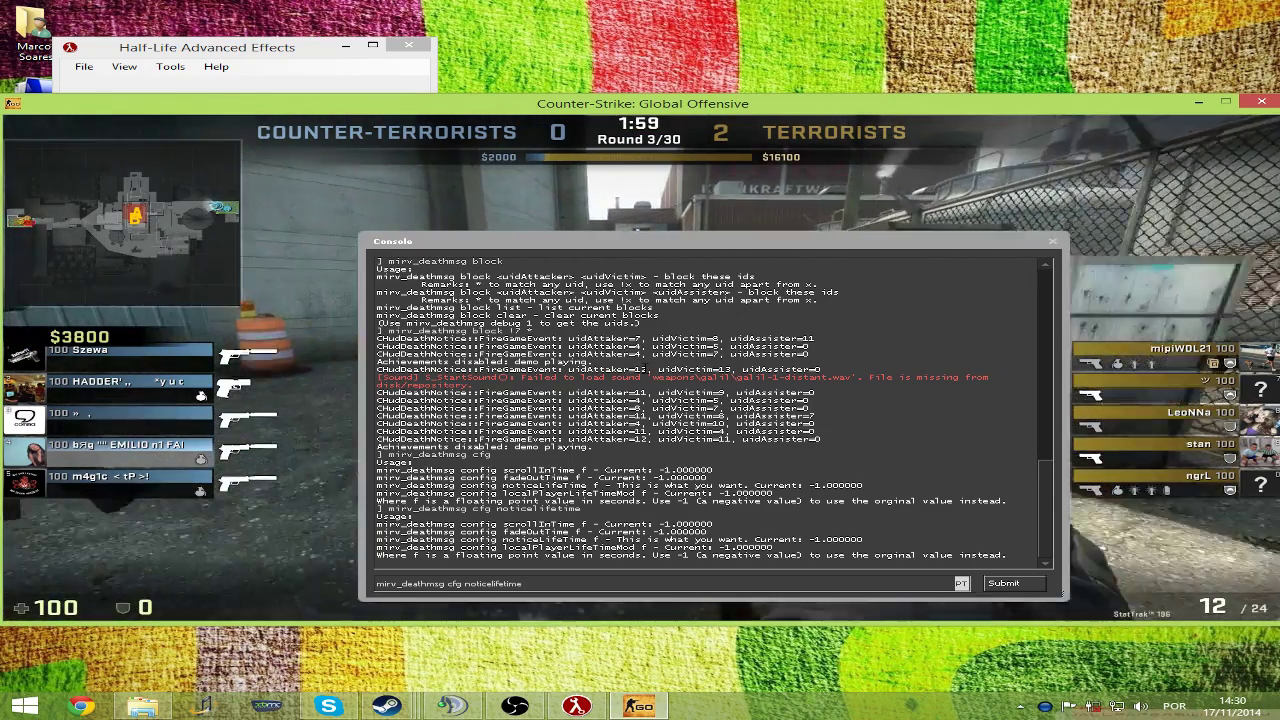
{"action": "type", "text": "99"}
{"action": "key", "text": "Return"}
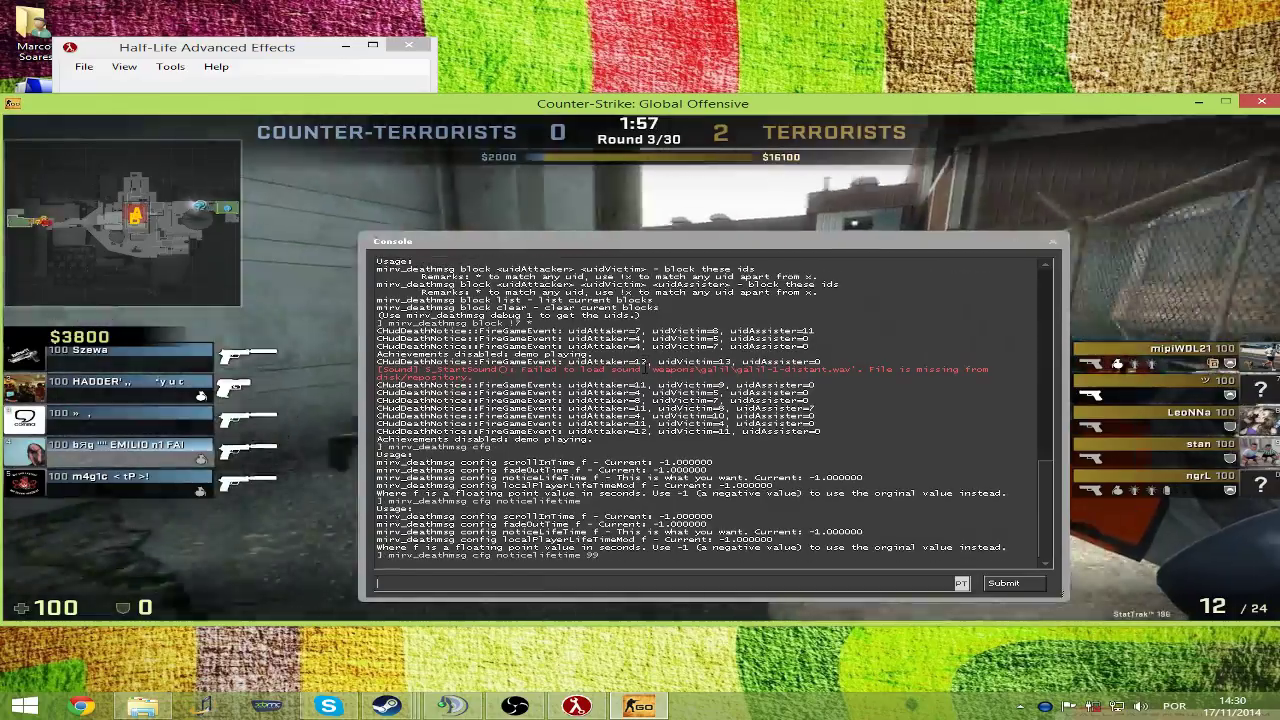
{"action": "key", "text": "grave"}
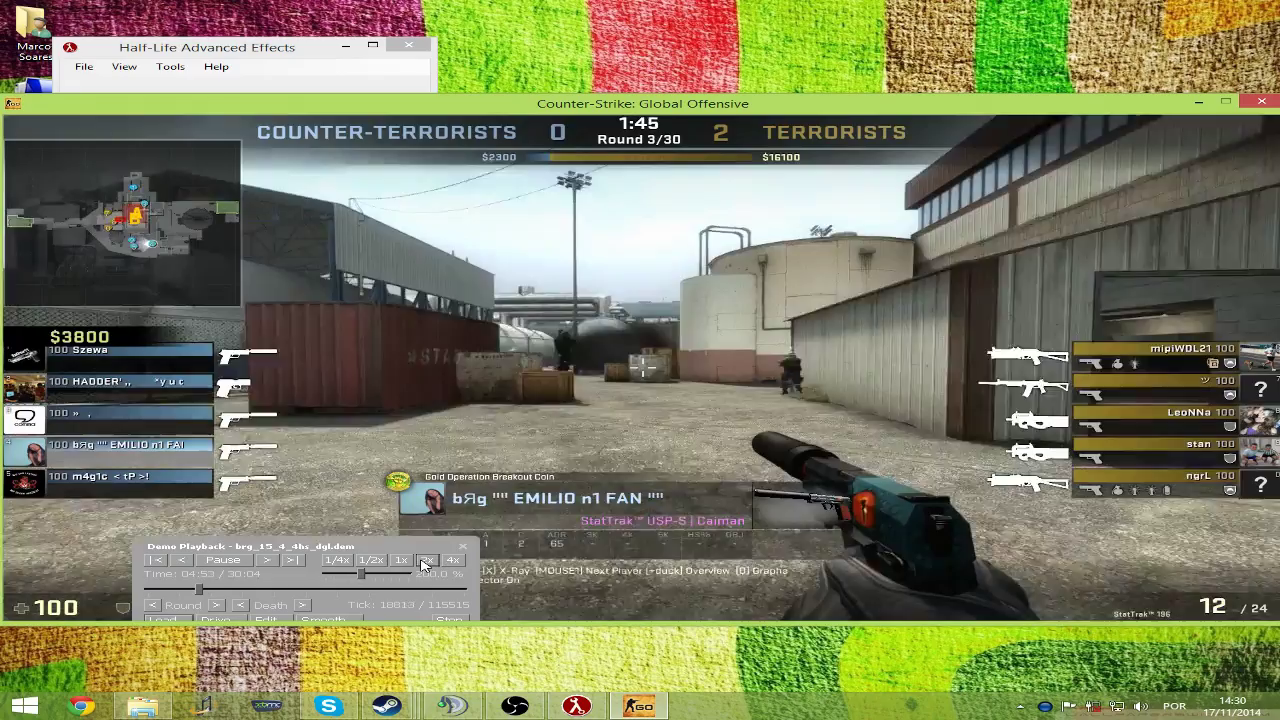
Fast-forward the demo at 2x, then 4x, through Round 3, returning to 1x at Round 4
{"action": "left_click", "coordinate": [427, 560]}
{"action": "left_click", "coordinate": [427, 560]}
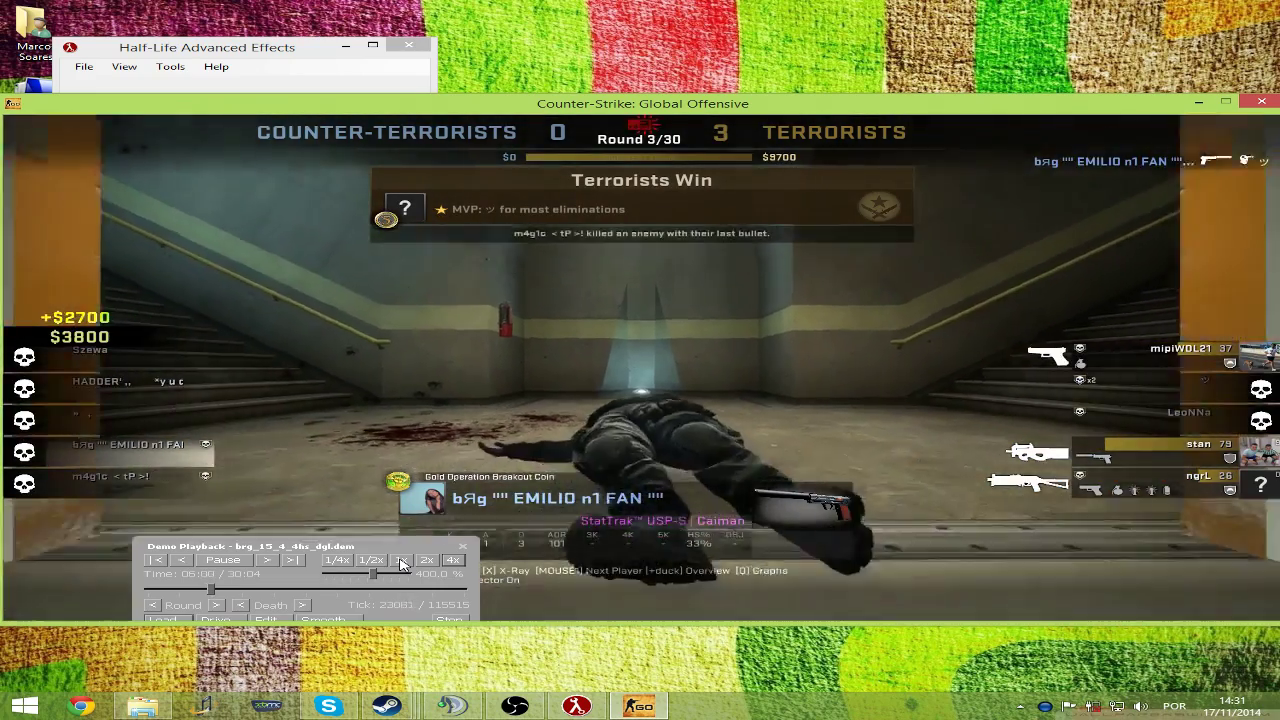
{"action": "left_click", "coordinate": [400, 562]}
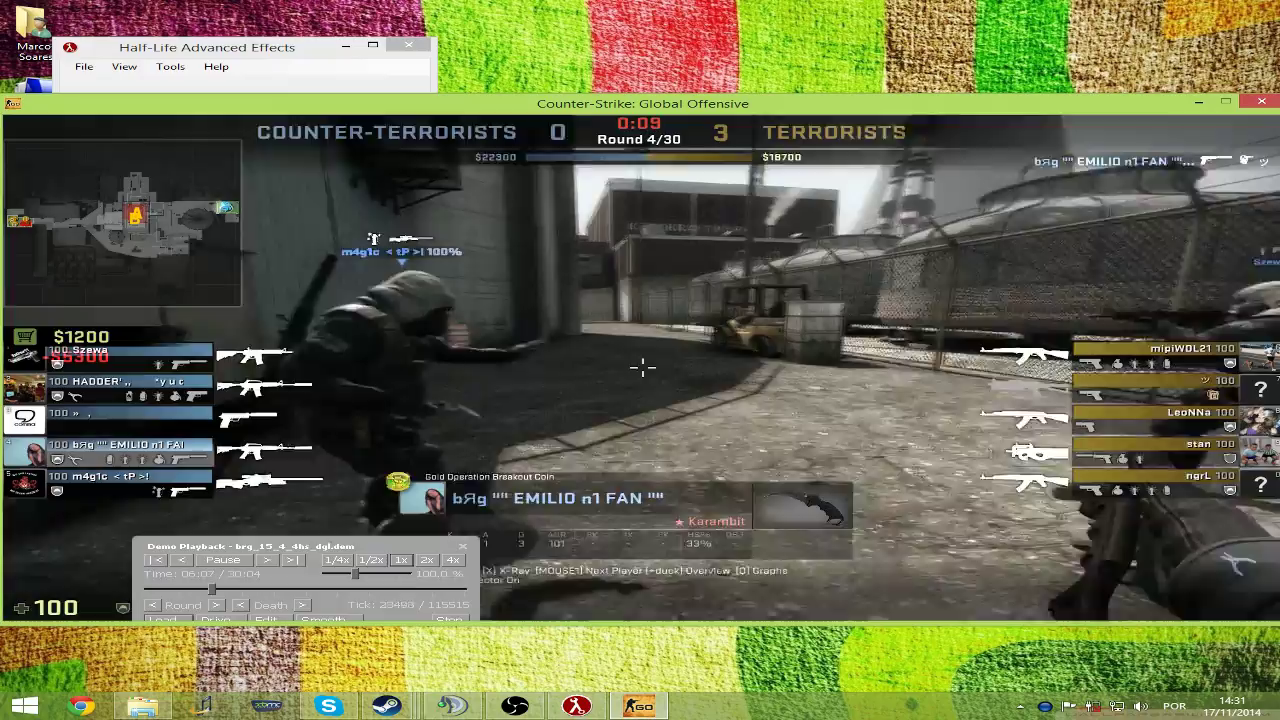
Reset the killfeed notice lifetime to -1 with mirv_deathmsg cfg noticelifetime -1
{"action": "key", "text": "grave"}
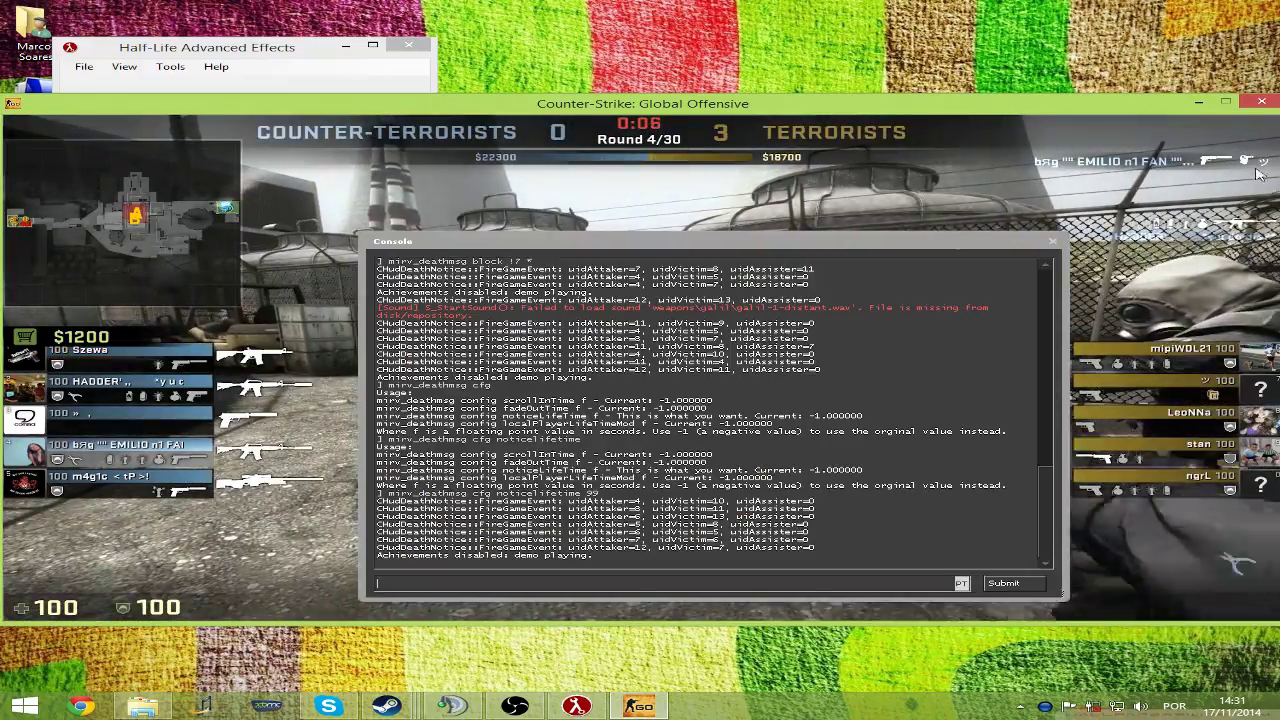
{"action": "key", "text": "grave"}
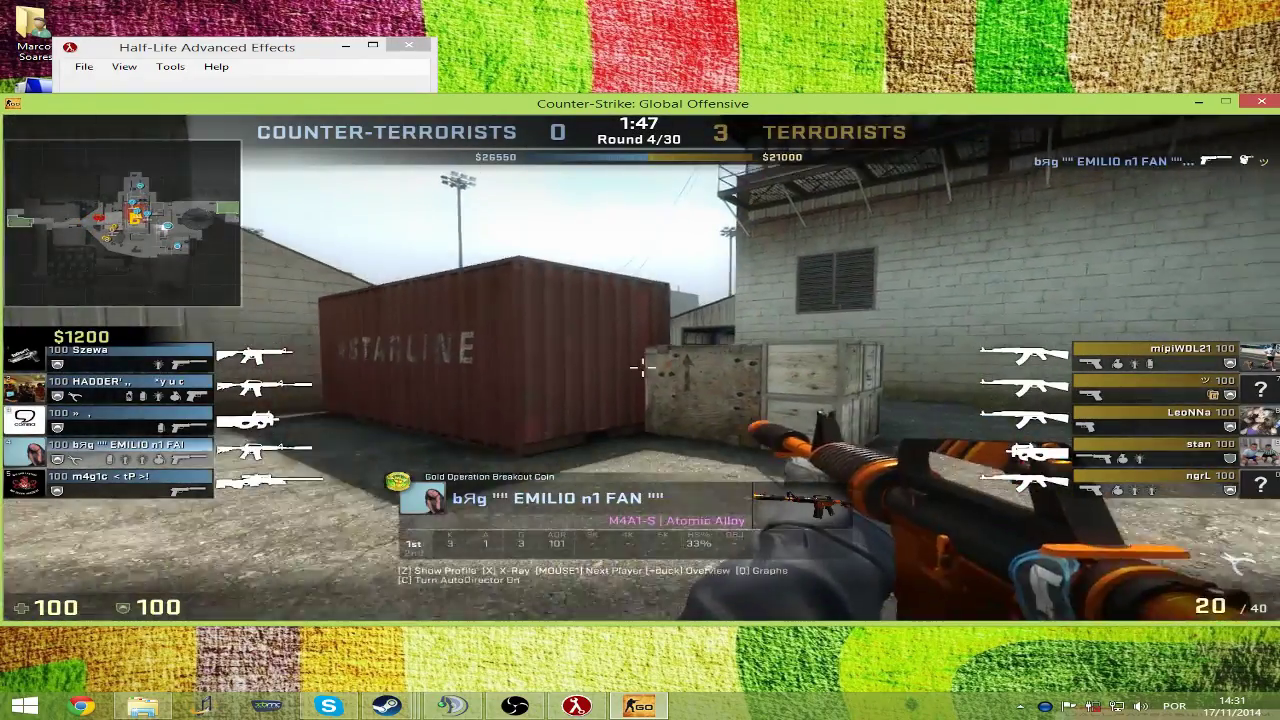
{"action": "key", "text": "grave"}
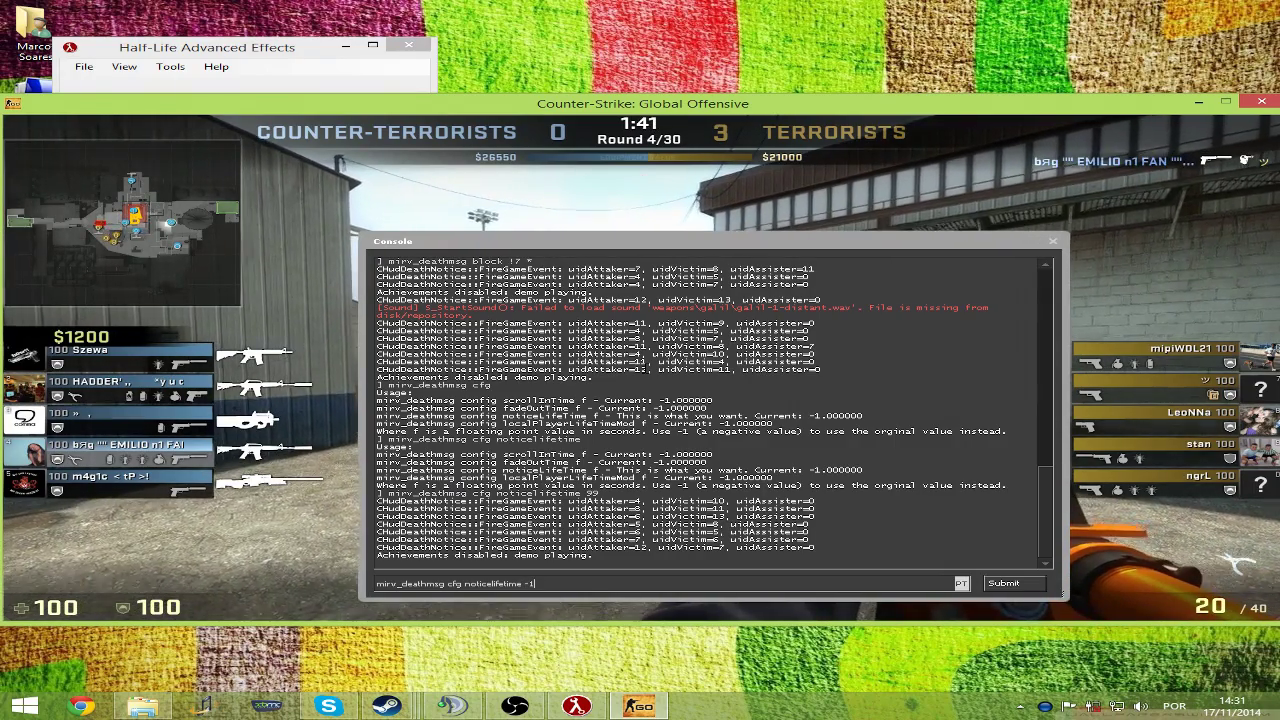
{"action": "key", "text": "Return"}
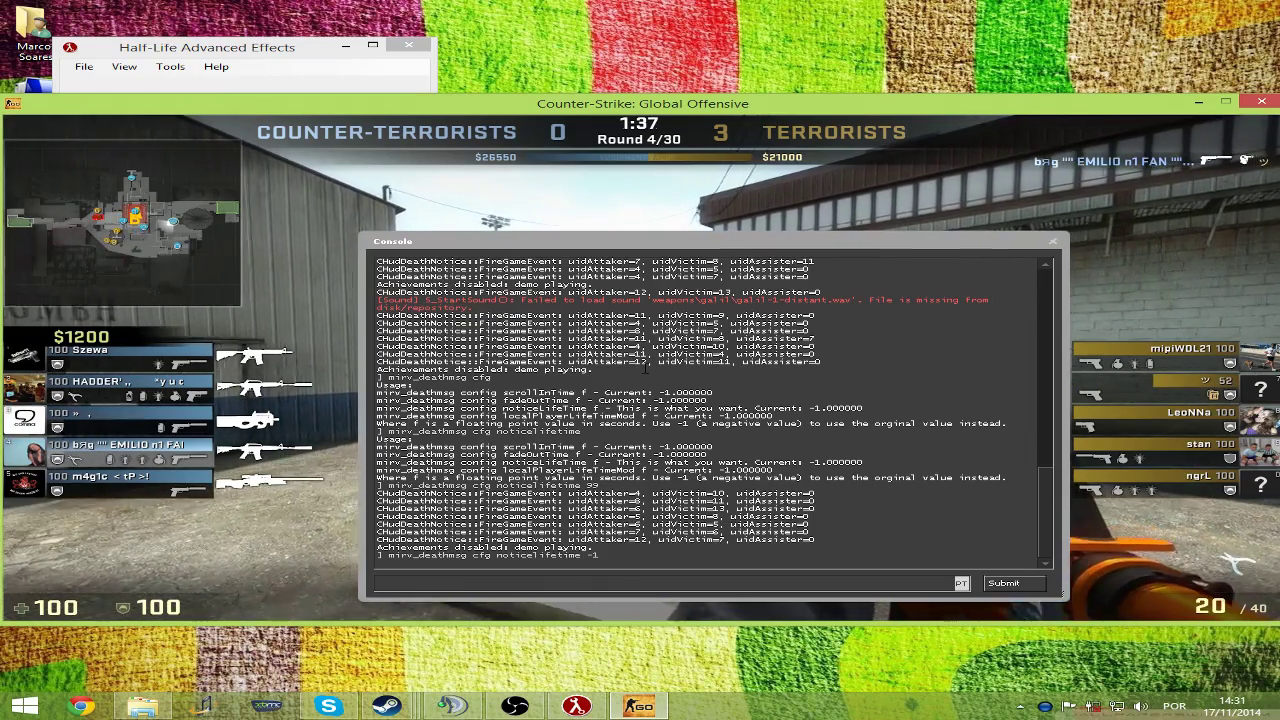
{"action": "key", "text": "grave"}
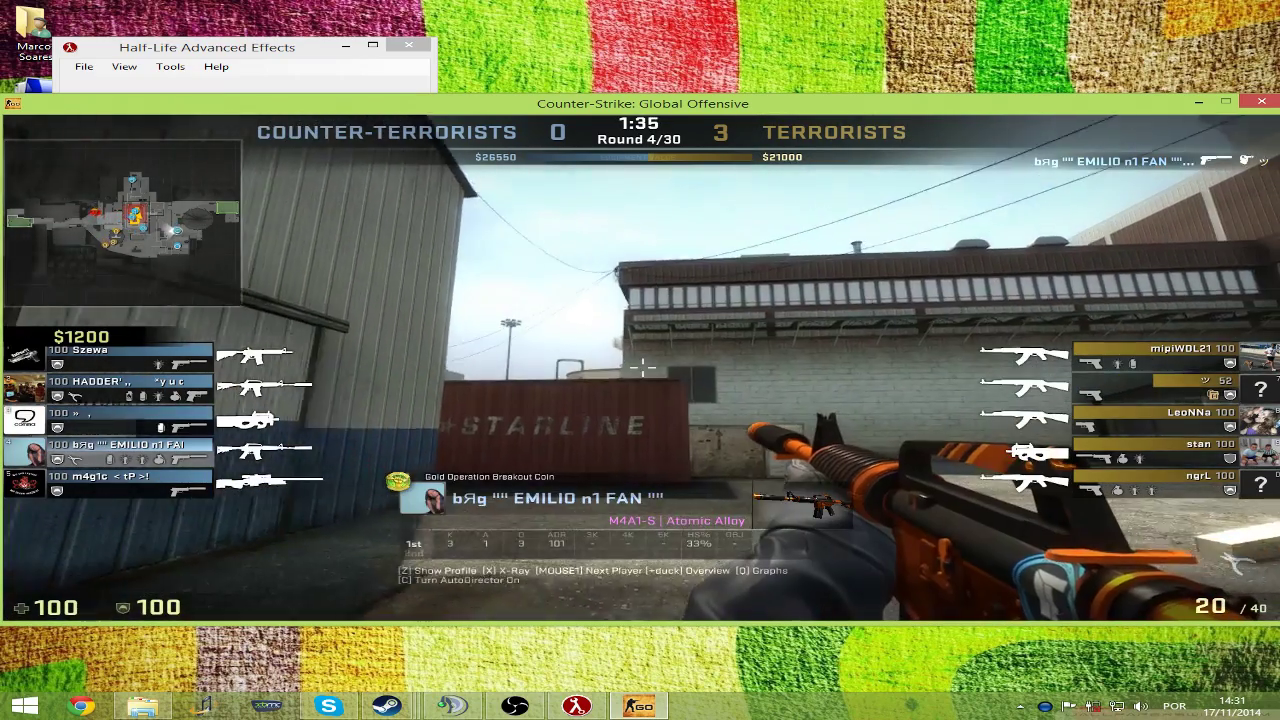
Clear all killfeed blocks with mirv_deathmsg block clear
{"action": "key", "text": "grave"}
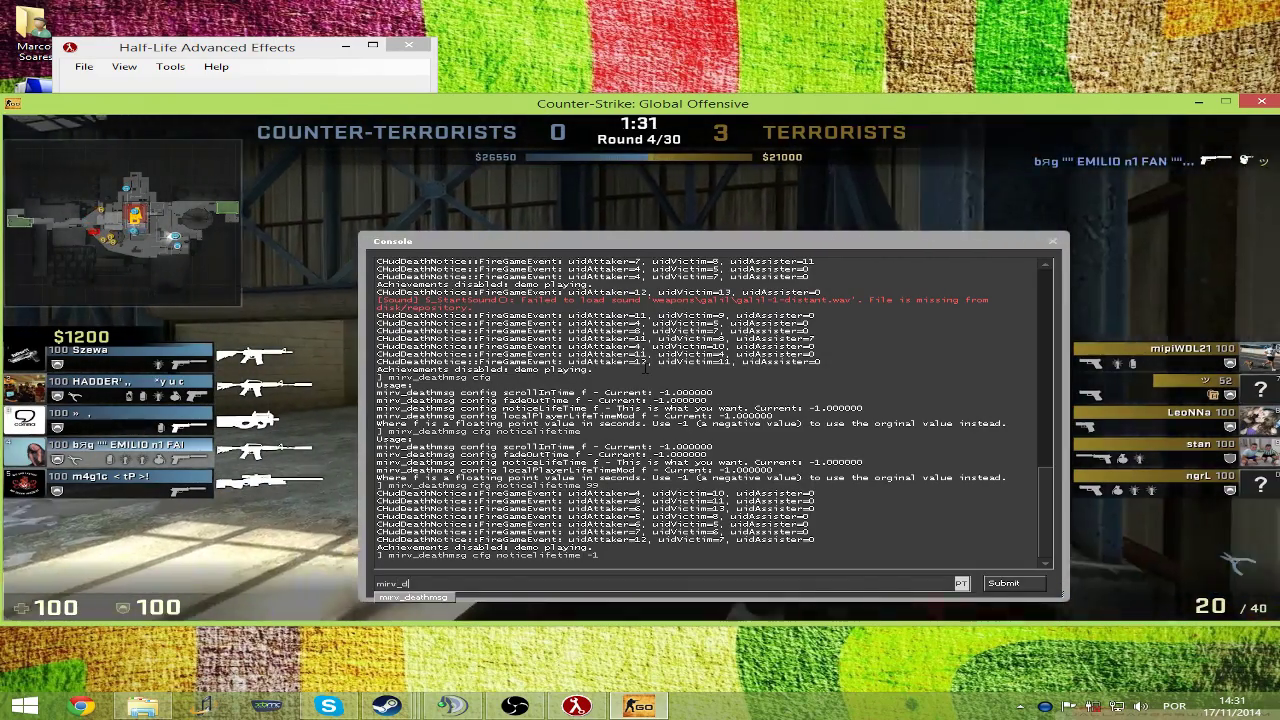
{"action": "type", "text": "block clear"}
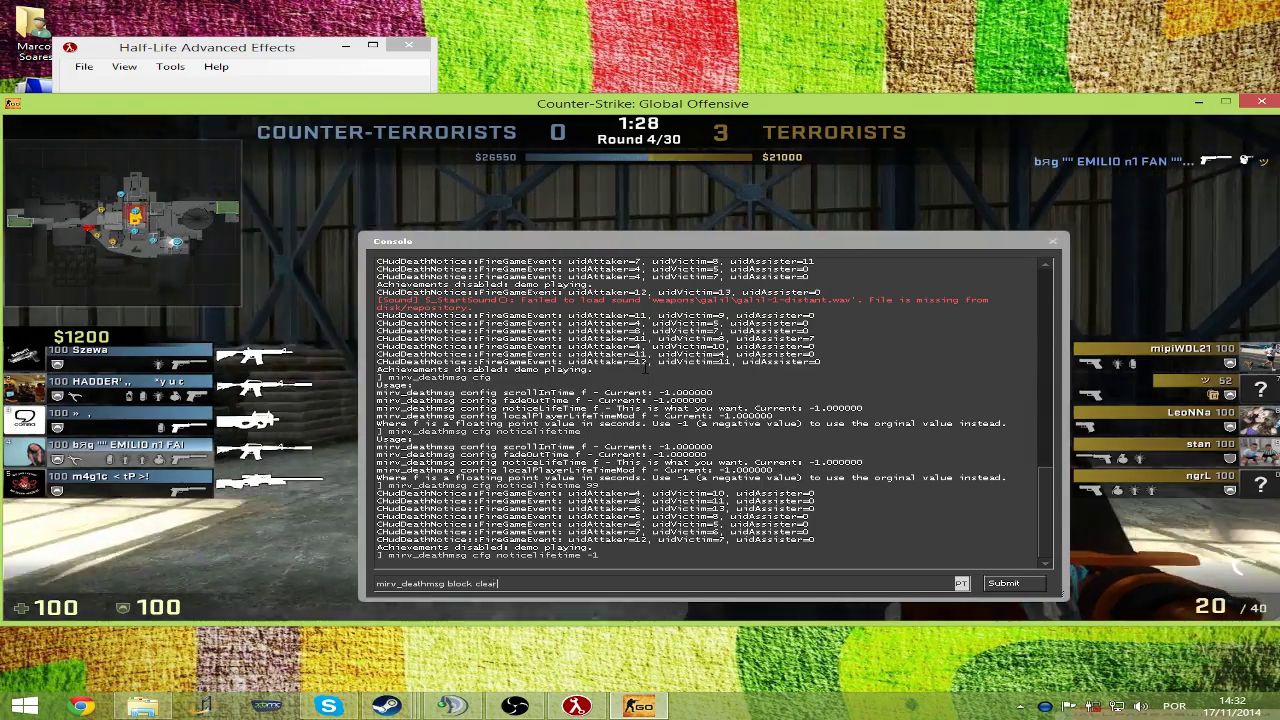
{"action": "key", "text": "Return"}
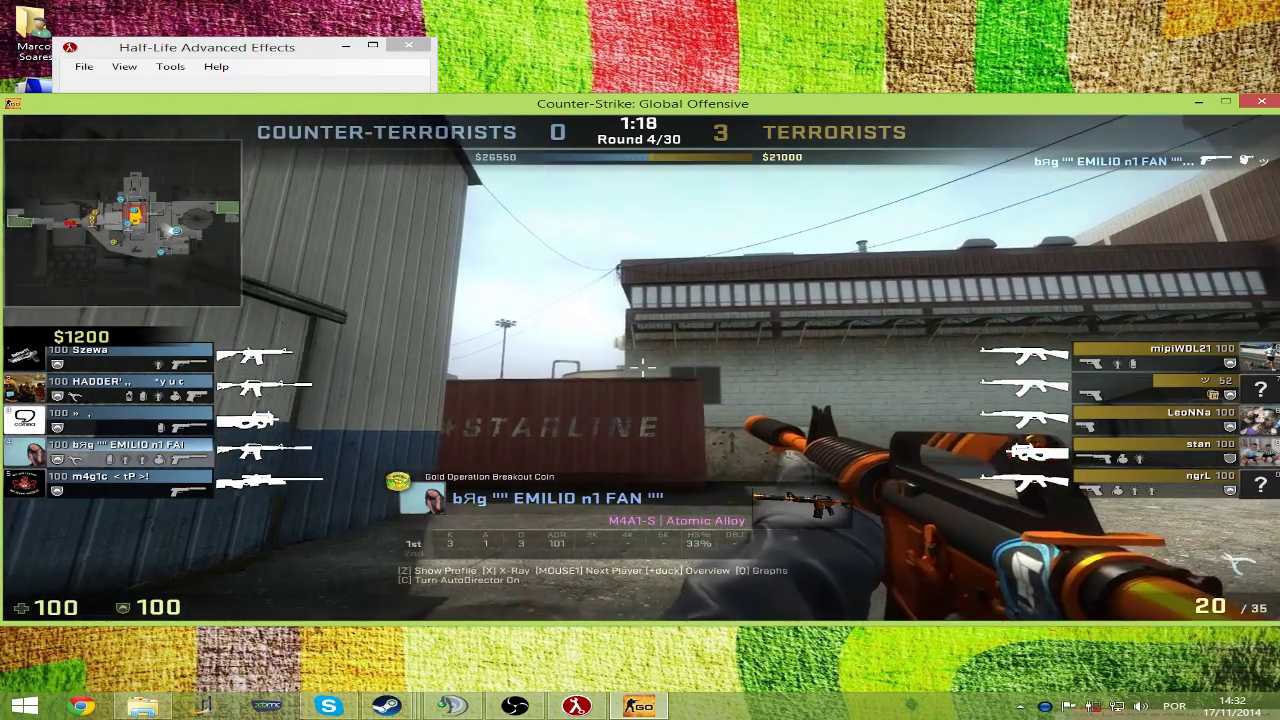
Move the Demo Playback panel higher, switch playback to 4x then 2x speed, and hide it
{"action": "key", "text": "shift+F2"}
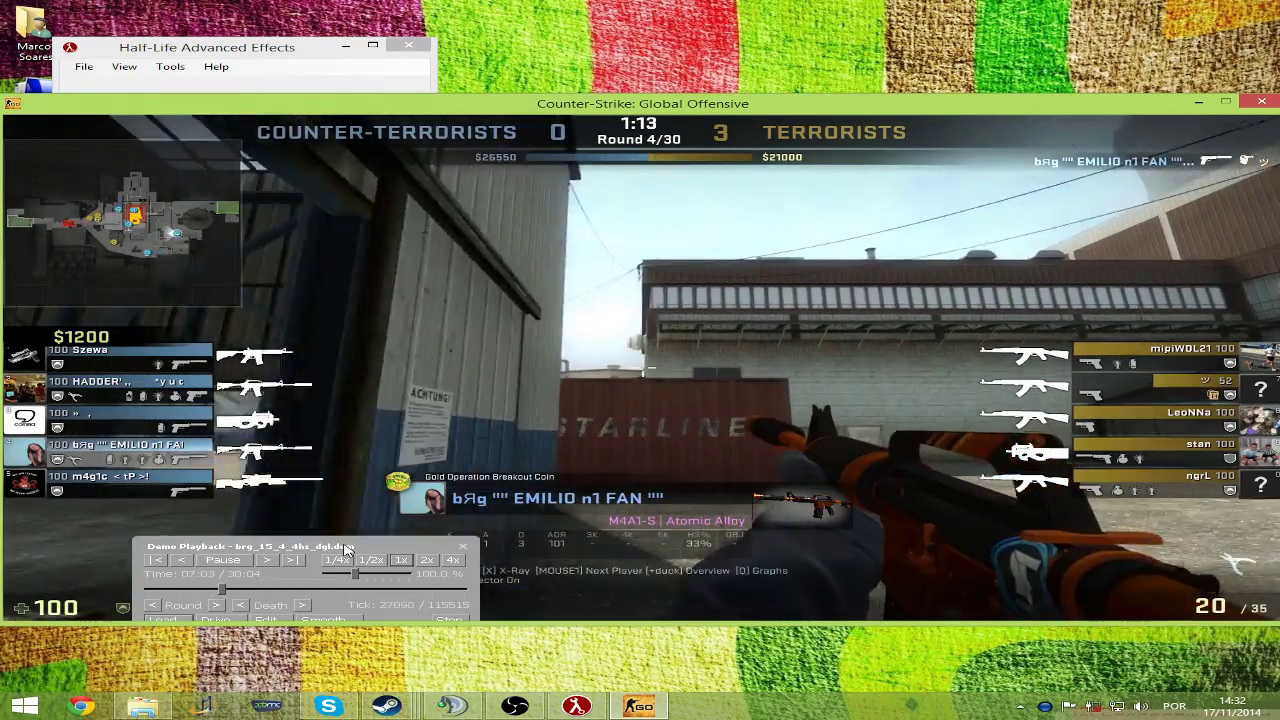
{"action": "left_click_drag", "start_coordinate": [345, 548], "coordinate": [500, 484]}
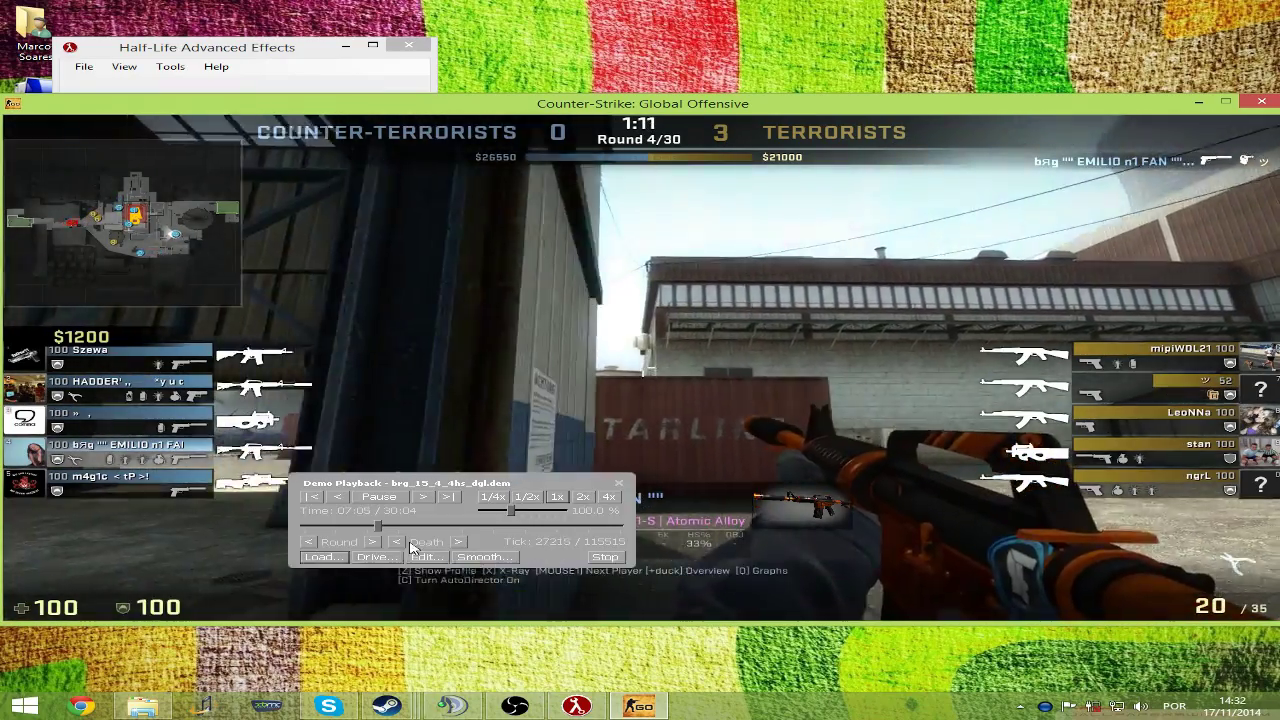
{"action": "left_click", "coordinate": [608, 497]}
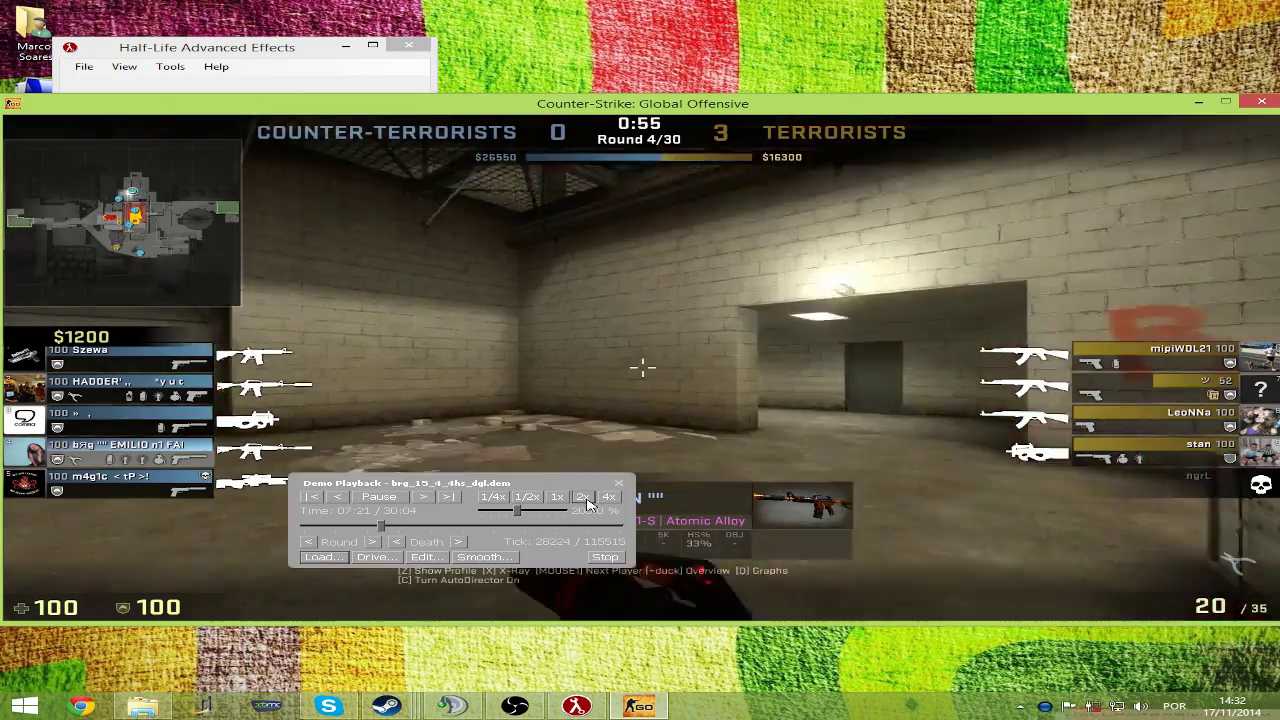
{"action": "left_click", "coordinate": [583, 497]}
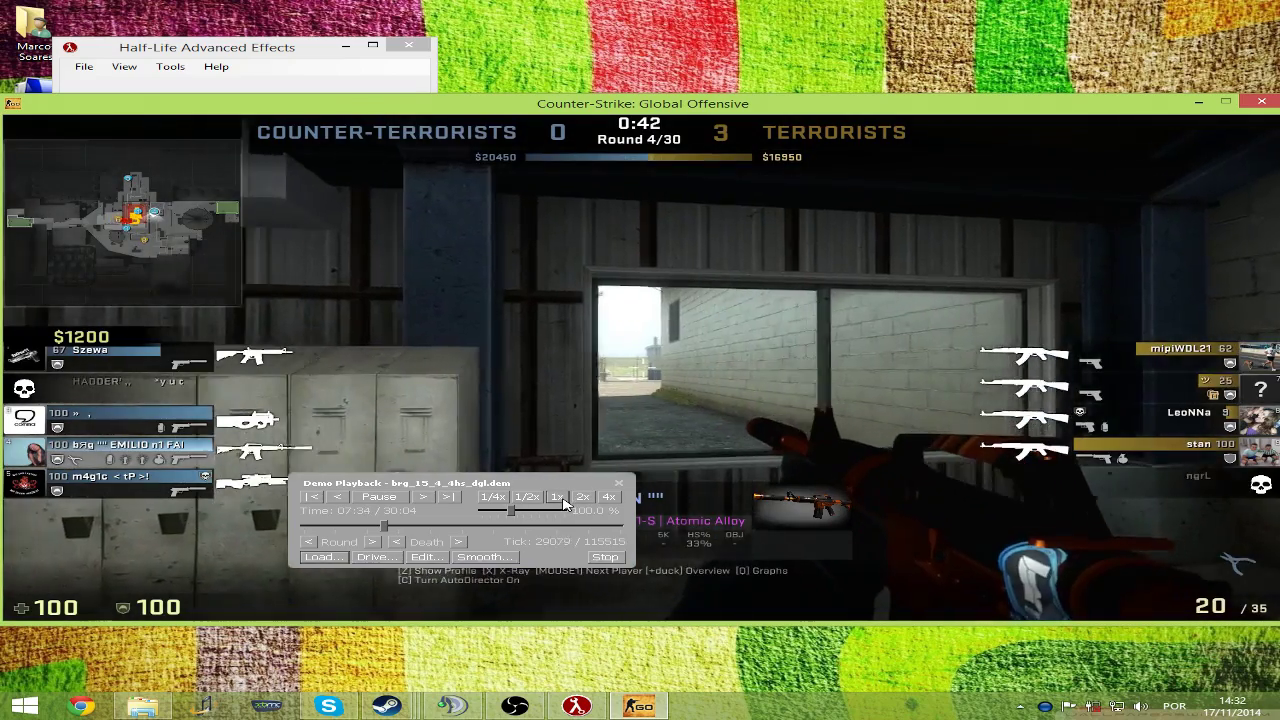
{"action": "key", "text": "shift+F2"}
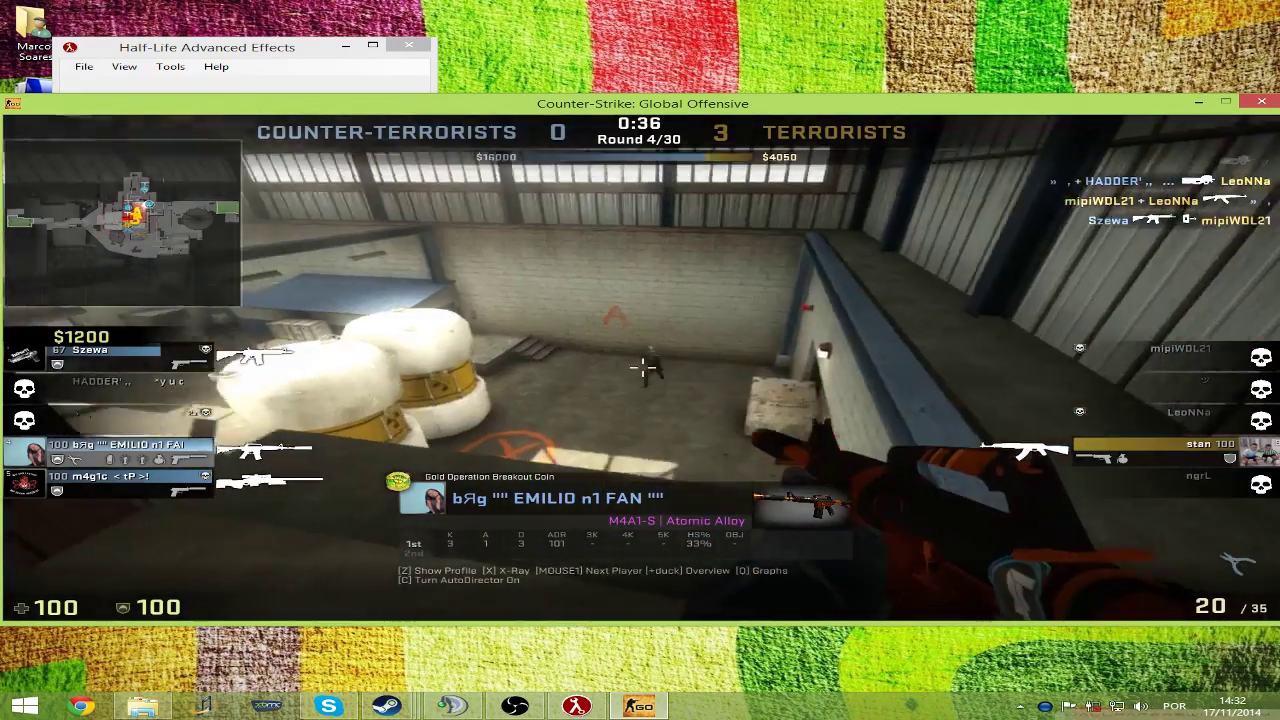
Quit the game with the quit console command
{"action": "key", "text": "grave"}
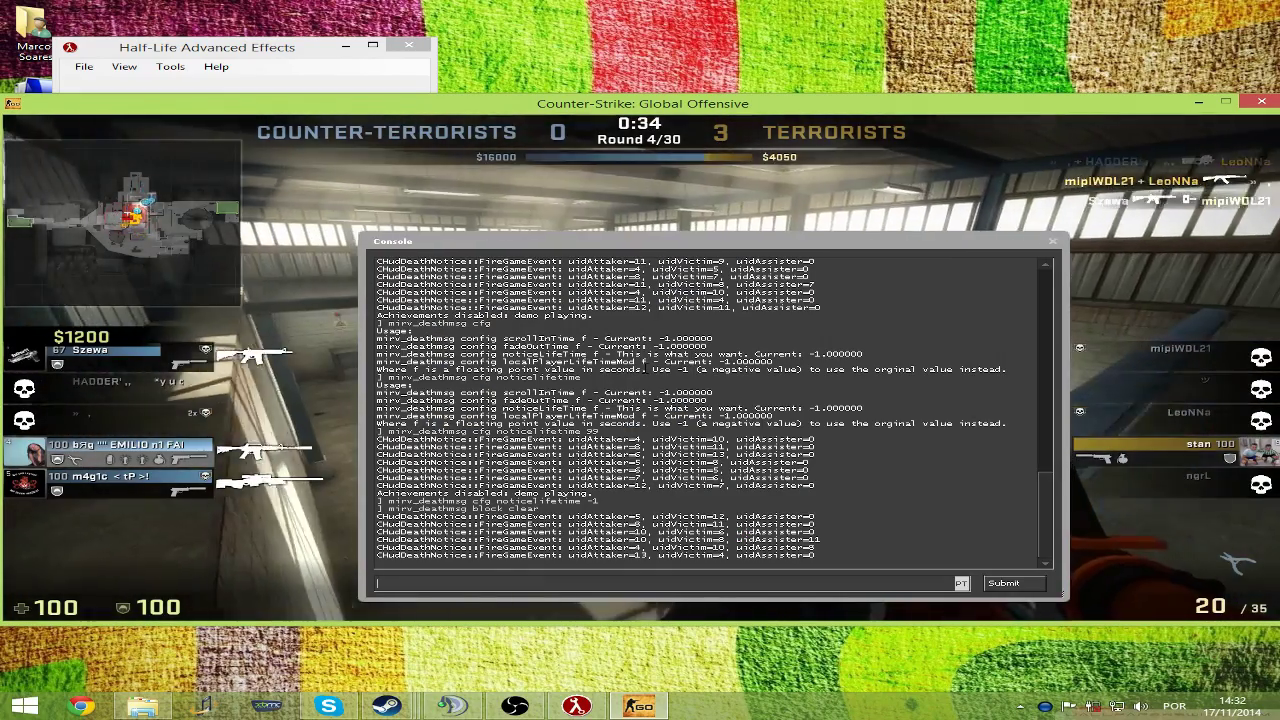
{"action": "type", "text": "quit"}
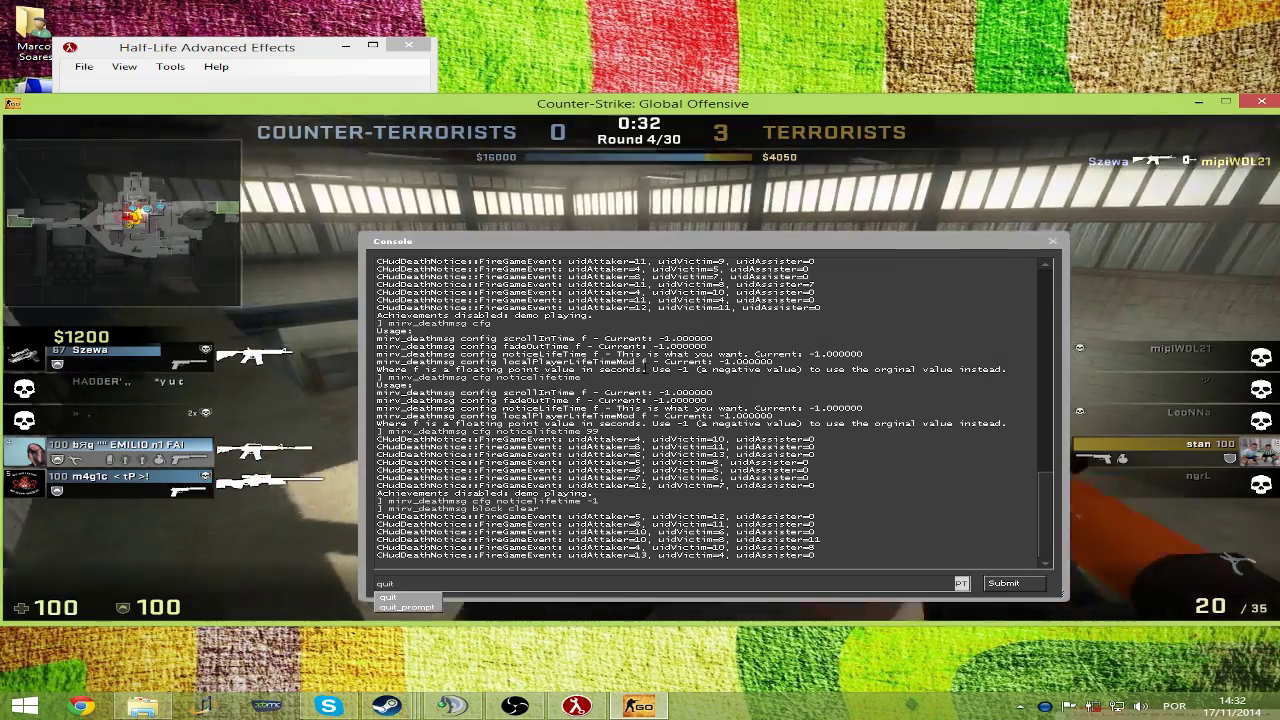
{"action": "key", "text": "Return"}
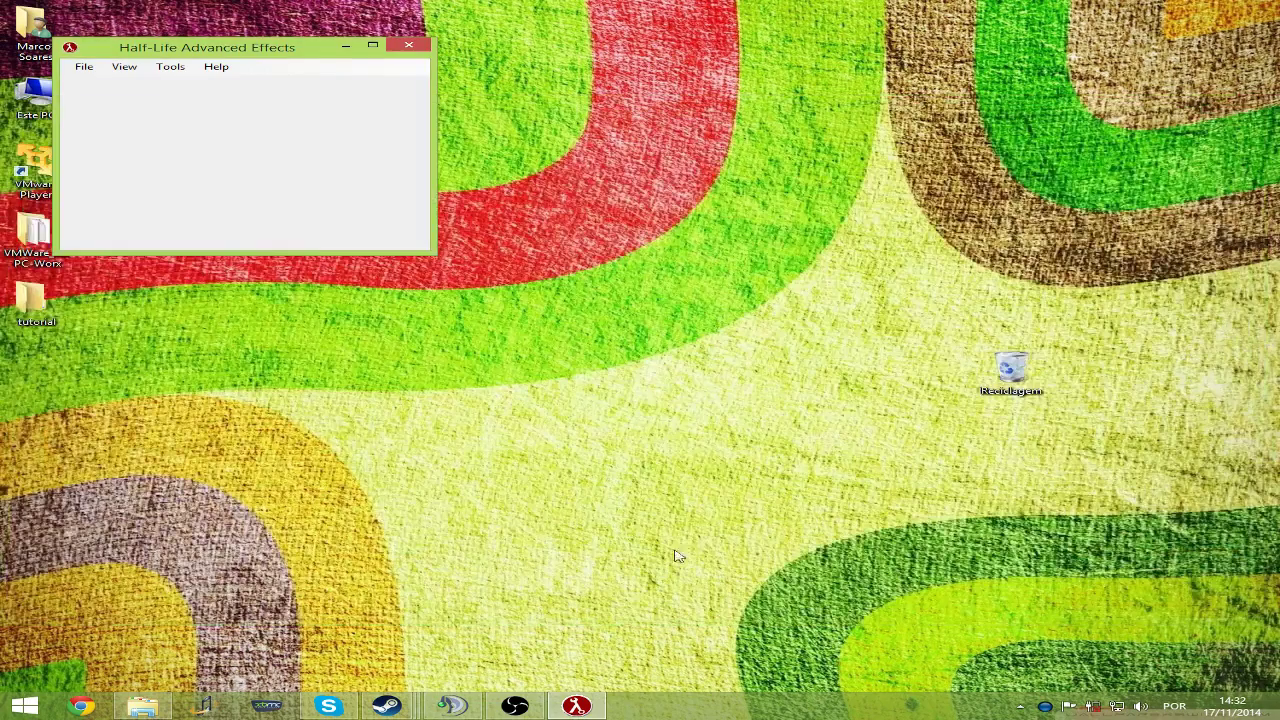